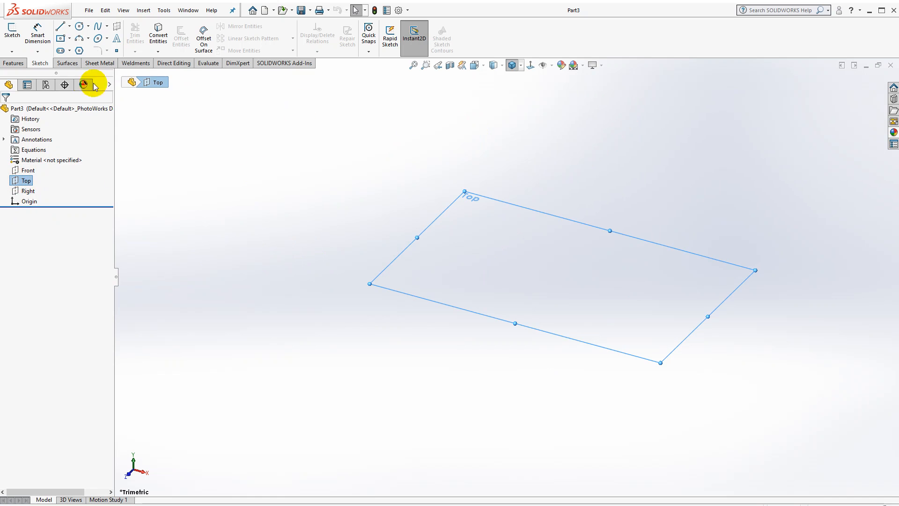
Start a sketch on the Top plane and draw a center rectangle about 160 mm tall, centred on the origin.
click(16, 34)
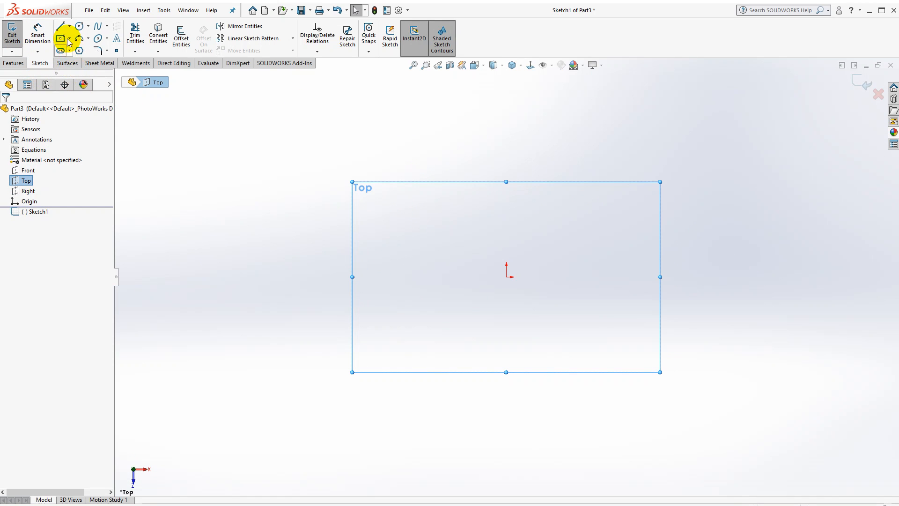
click(62, 37)
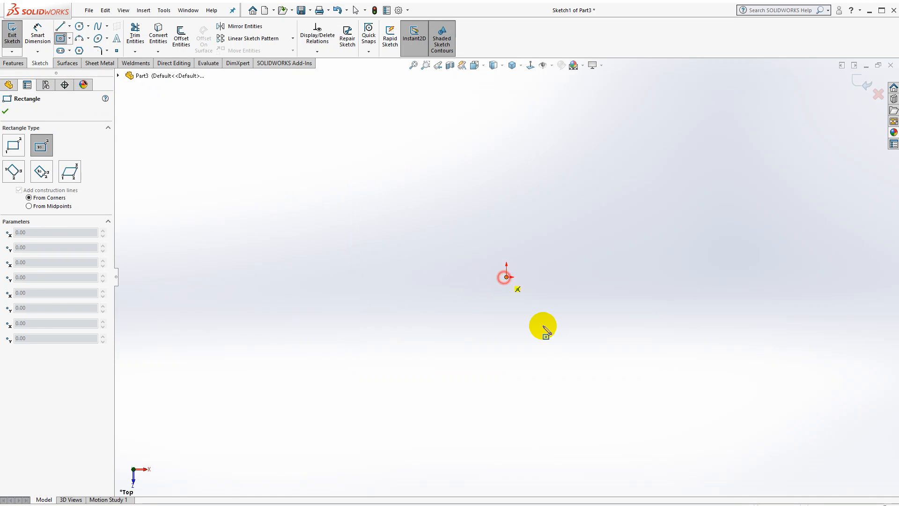
click(506, 277)
click(600, 428)
Dimension the rectangle to 60 mm high and 32 mm wide.
key(d)
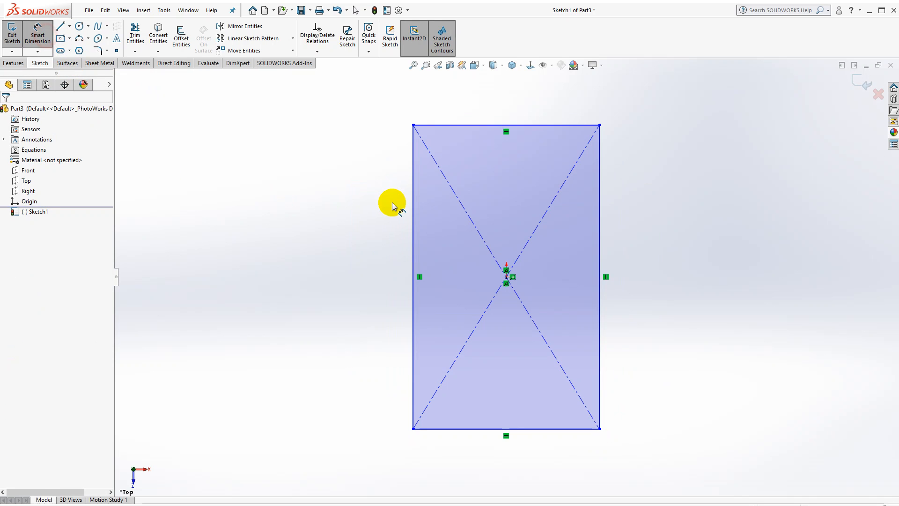
click(412, 220)
click(327, 262)
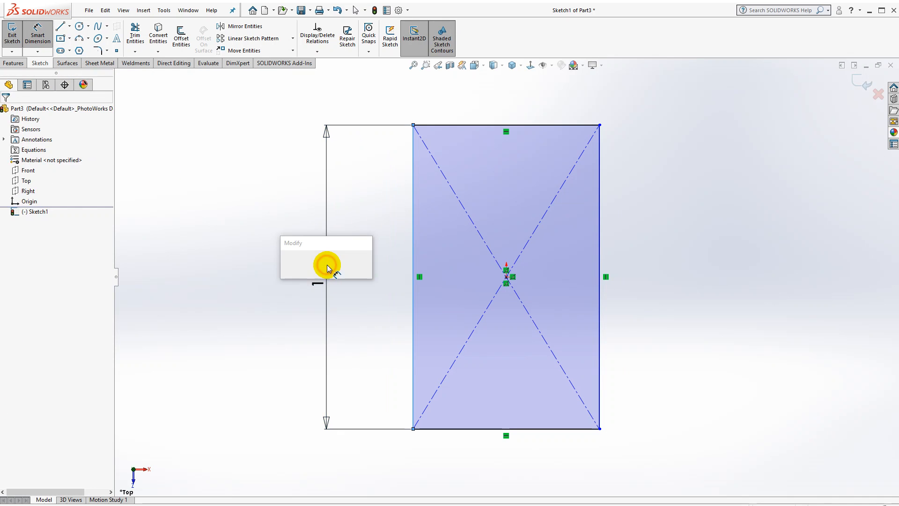
text(60)
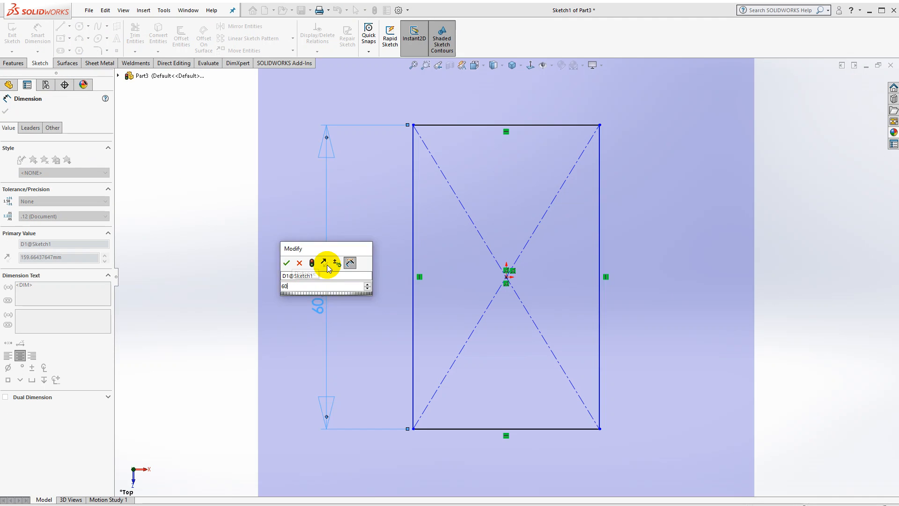
key(Return)
click(521, 125)
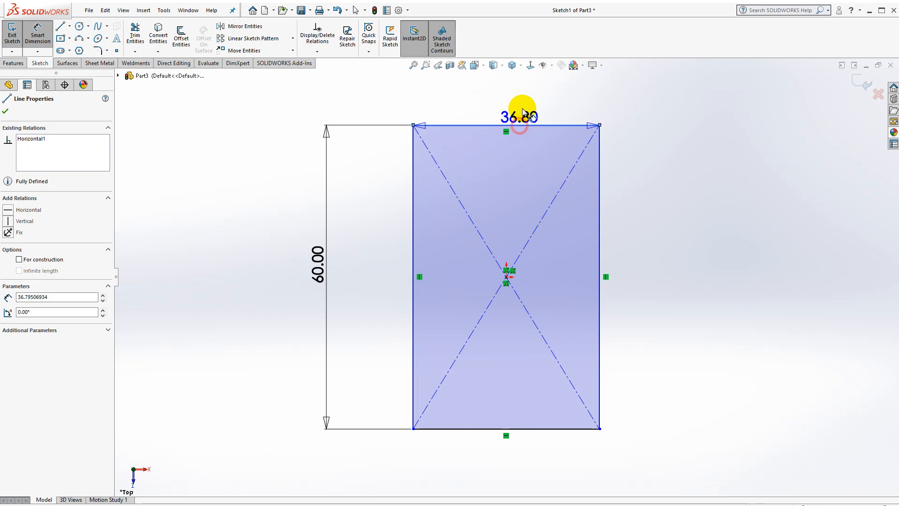
click(518, 105)
text(32)
key(Return)
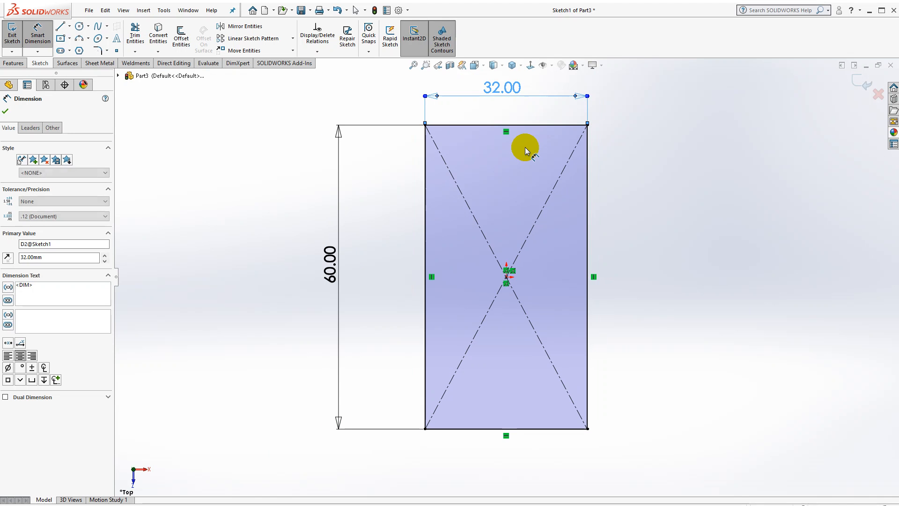
Draw a horizontal centerline from the origin to a point beyond the rectangle's right edge.
scroll(530, 228, up, 1)
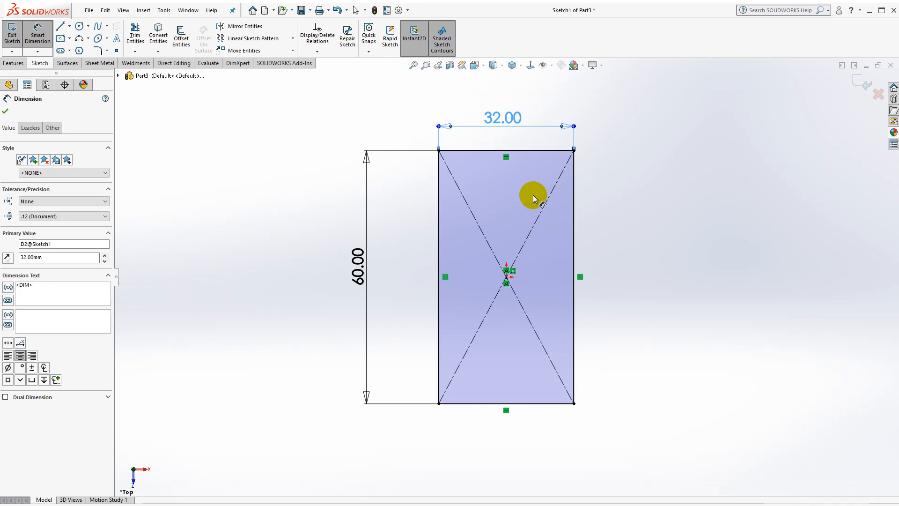
scroll(534, 193, down, 1)
click(70, 27)
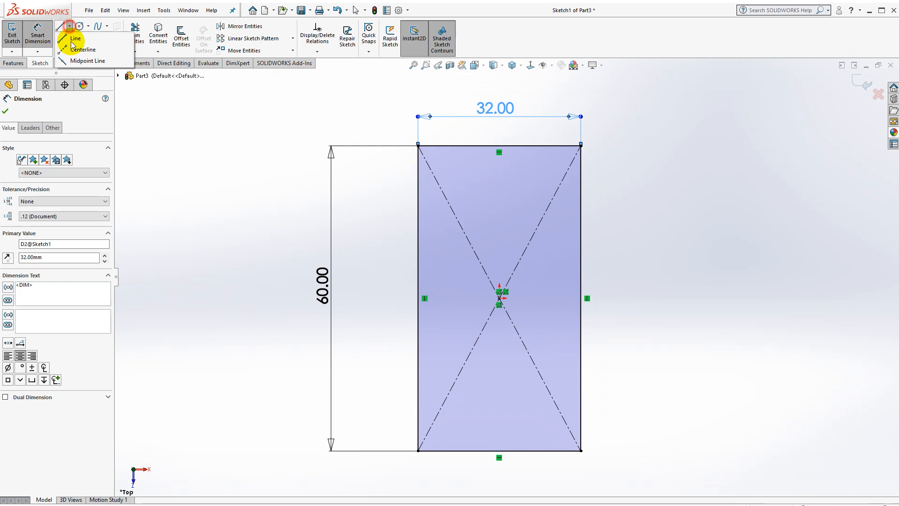
click(72, 49)
click(499, 298)
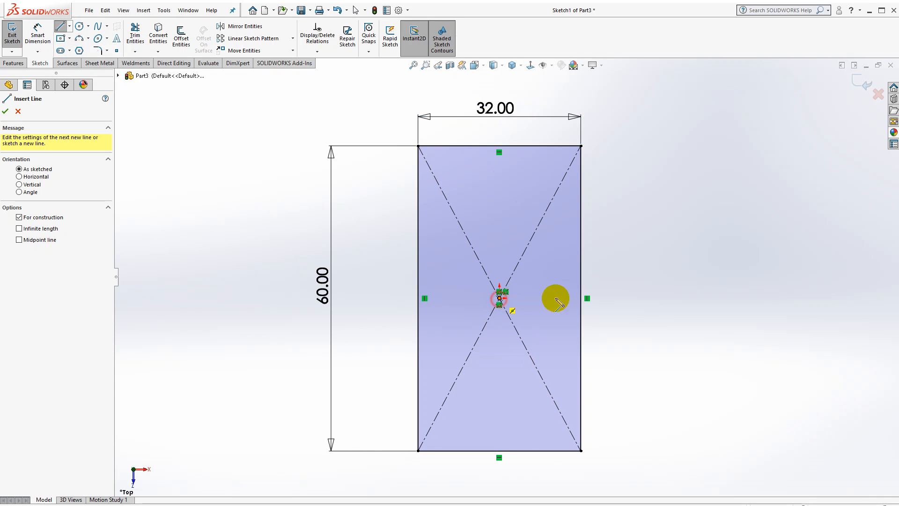
click(662, 298)
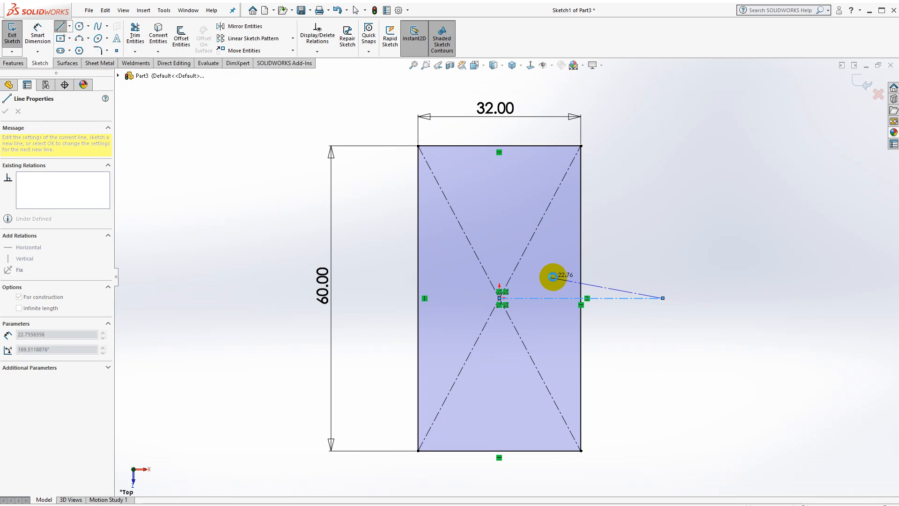
key(Escape)
Draw three connected centerlines forming an open box on the rectangle's right edge, its vertical side about 20 mm long and passing through the horizontal centerline's endpoint.
click(70, 26)
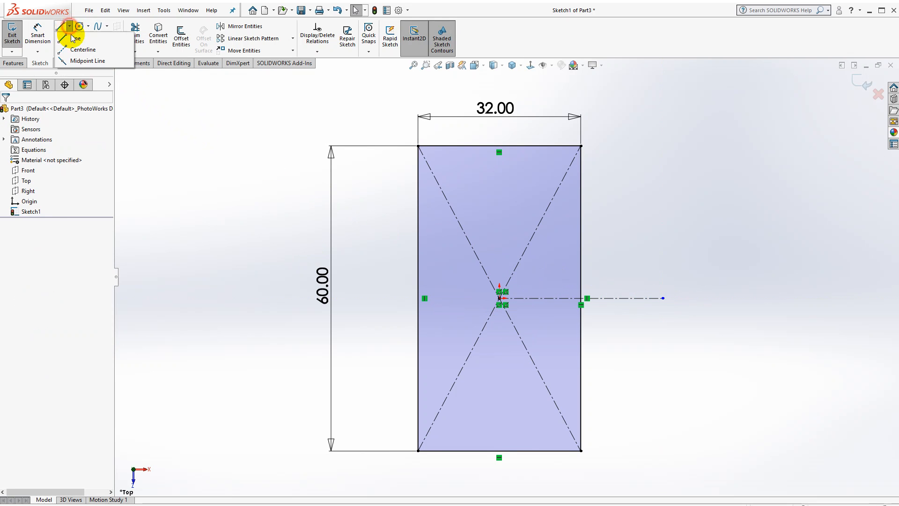
click(74, 38)
click(70, 26)
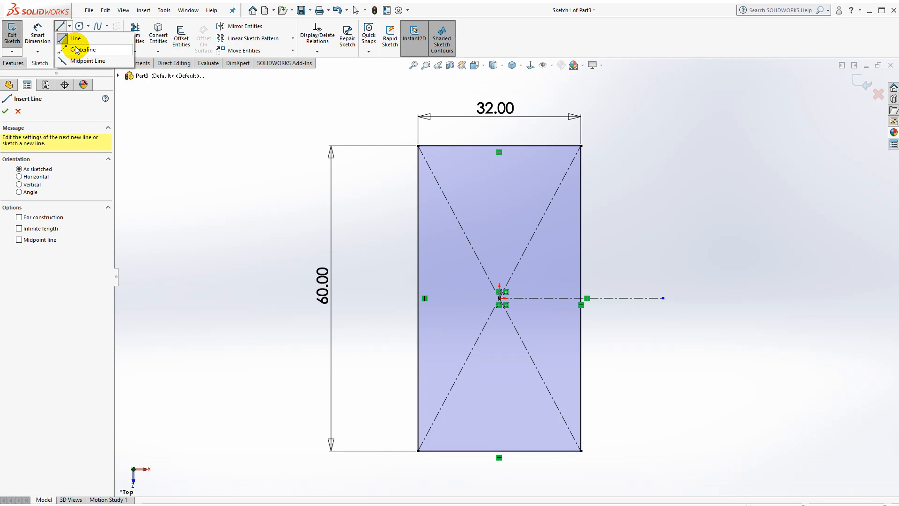
click(74, 49)
click(582, 253)
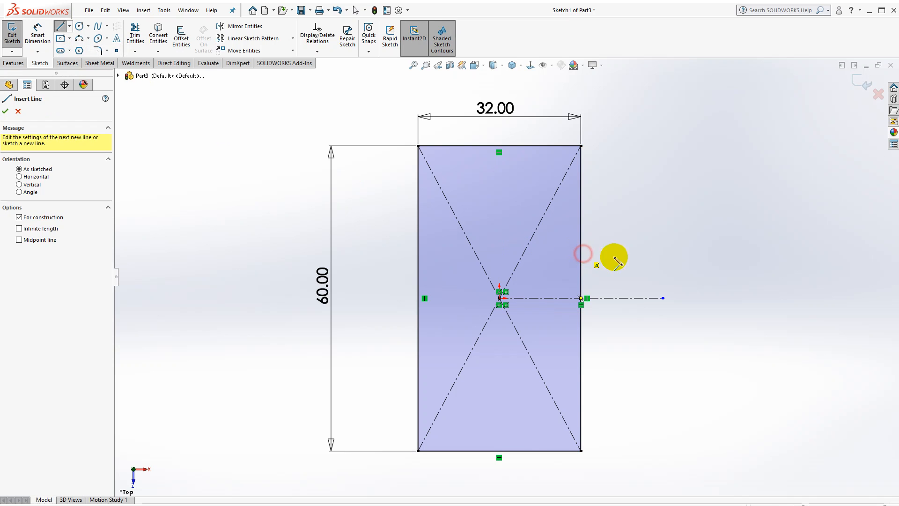
click(663, 253)
click(663, 356)
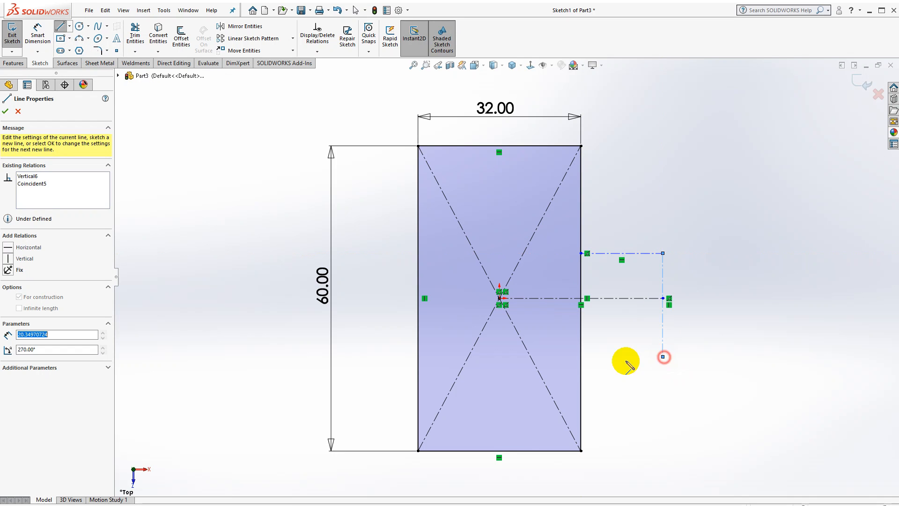
click(581, 356)
key(Escape)
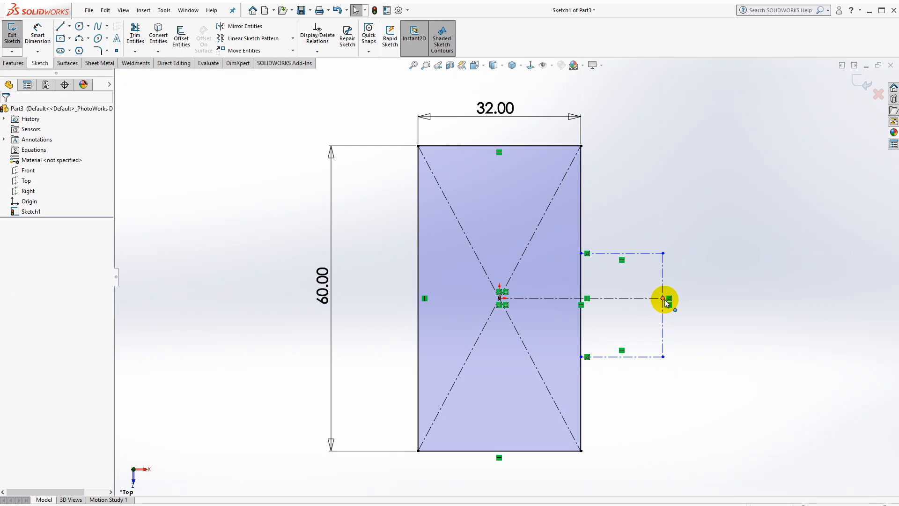
click(662, 298)
click(662, 284)
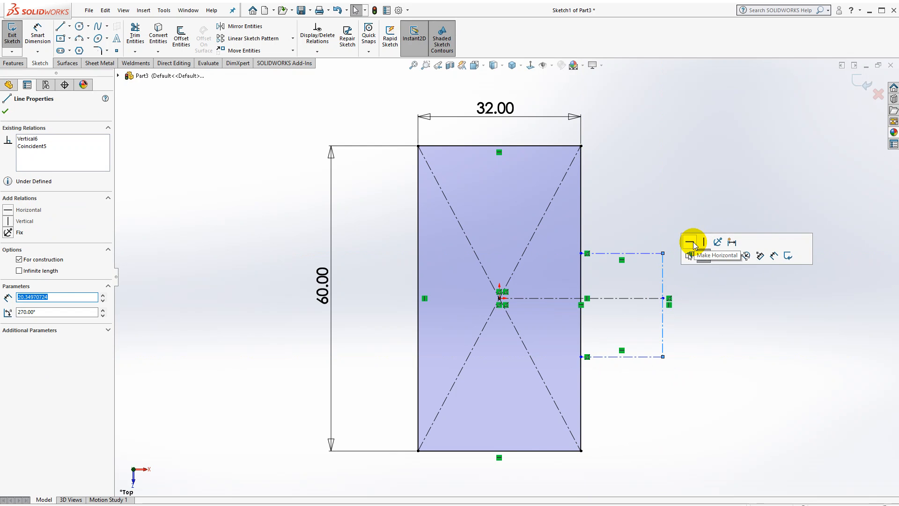
click(672, 275)
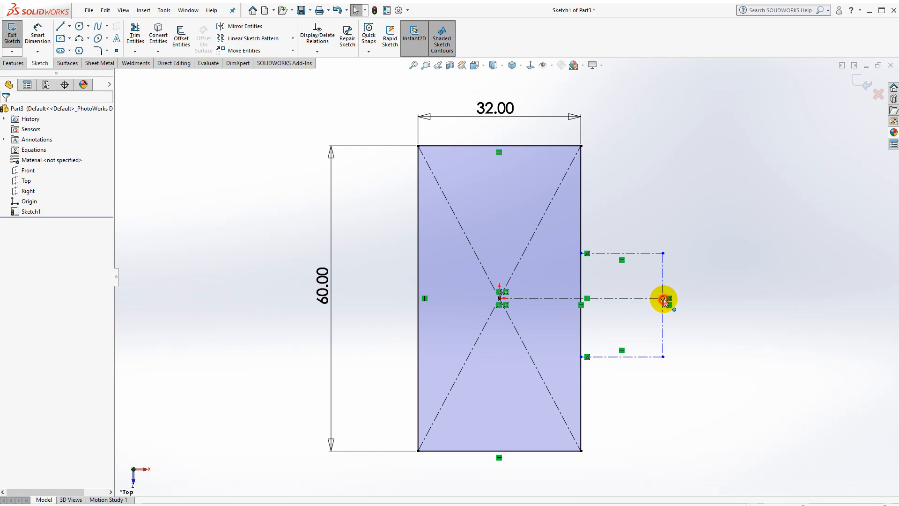
Add a Midpoint relation between the horizontal centerline's outer endpoint and the box's vertical construction line.
click(663, 298)
ctrl+click(662, 285)
click(688, 243)
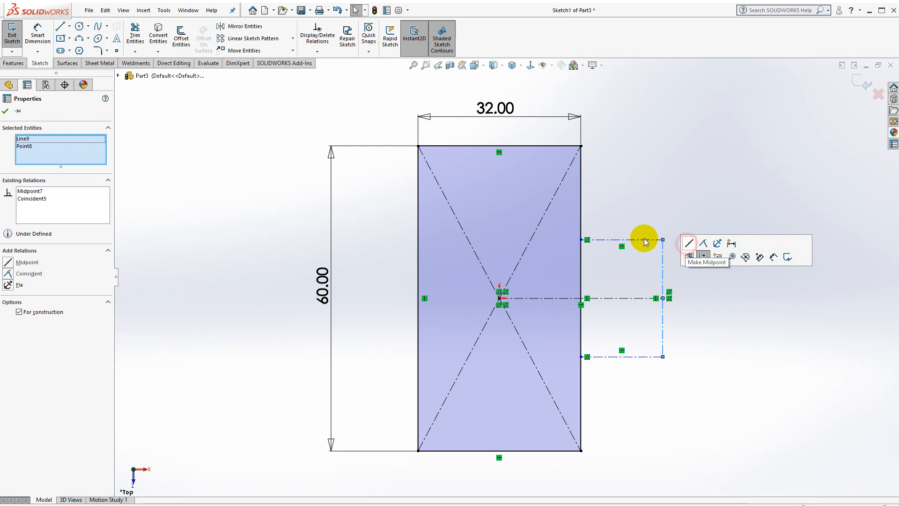
click(606, 204)
Convert the rectangle's right edge to construction geometry and the box's outer vertical line to a solid line.
scroll(681, 302, down, 2)
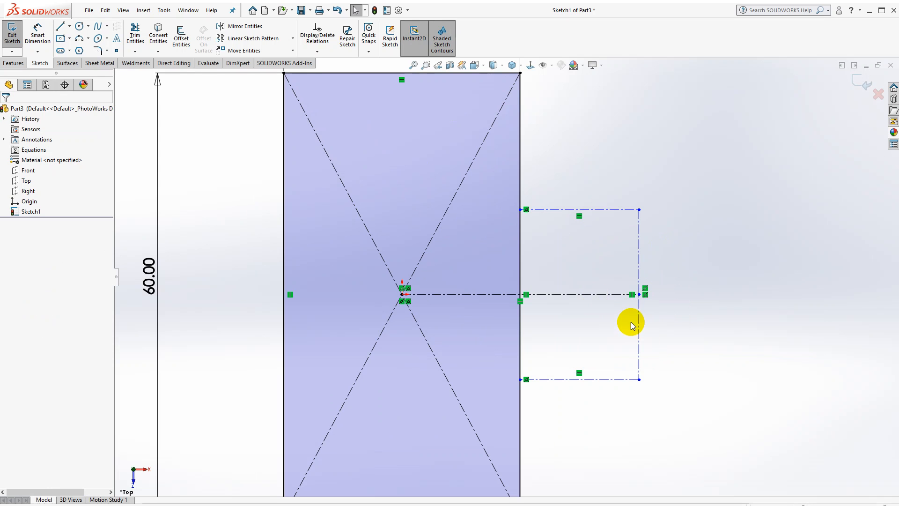
scroll(609, 304, up, 2)
click(518, 192)
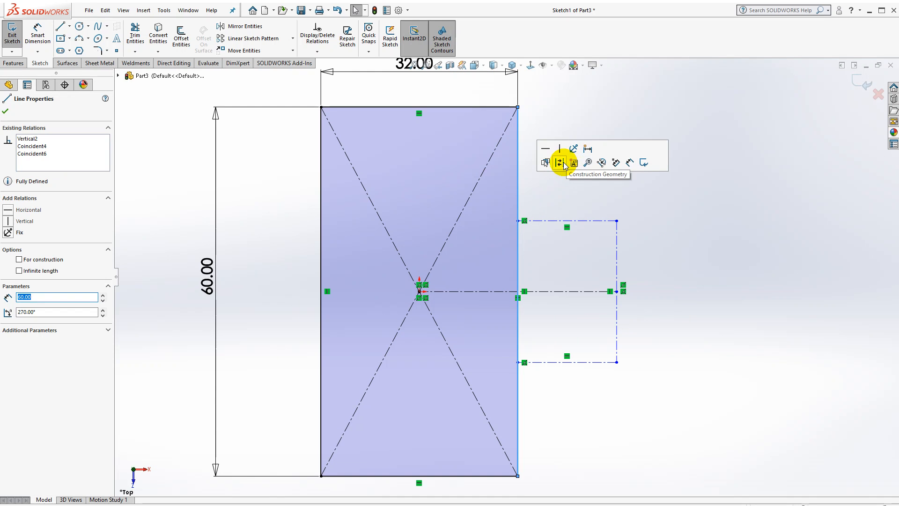
click(564, 162)
click(617, 244)
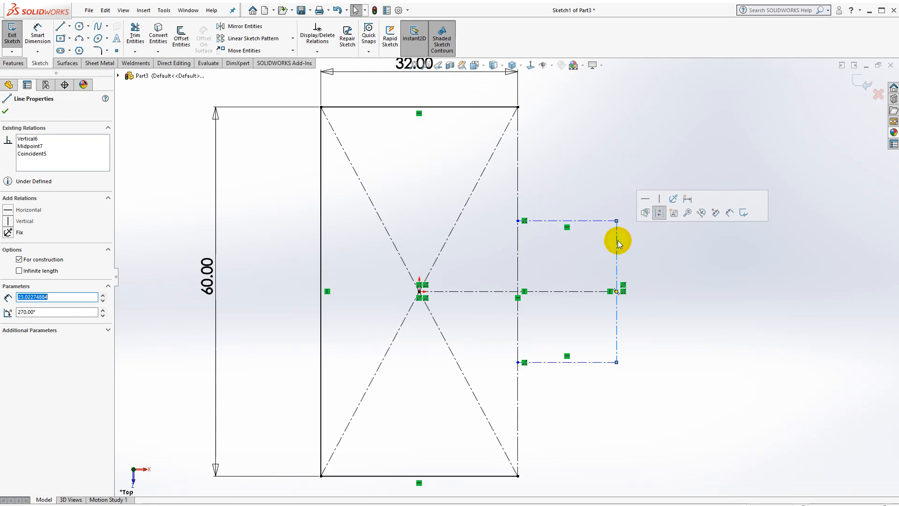
click(648, 212)
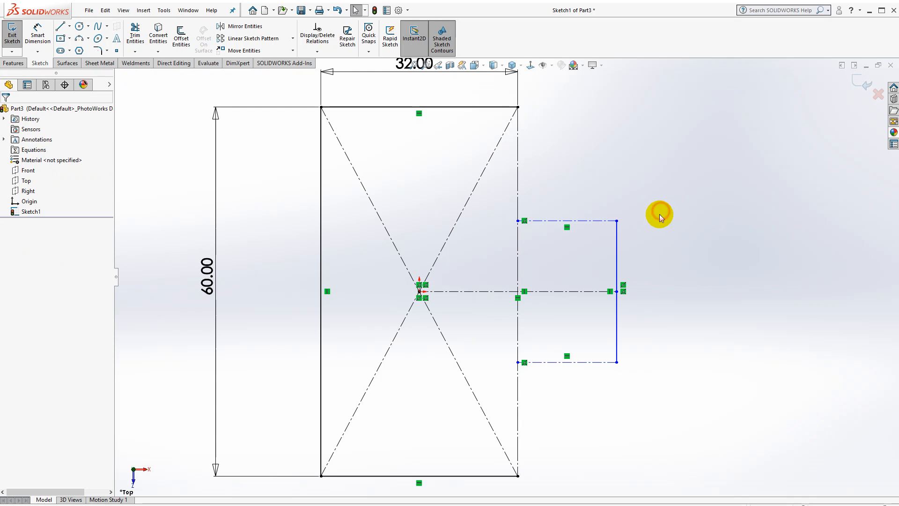
Draw a 3-point arc of about 13.5 mm radius from the outer vertical line's upper end to the rectangle's right construction edge, bulging toward the inner corner.
click(79, 38)
click(598, 229)
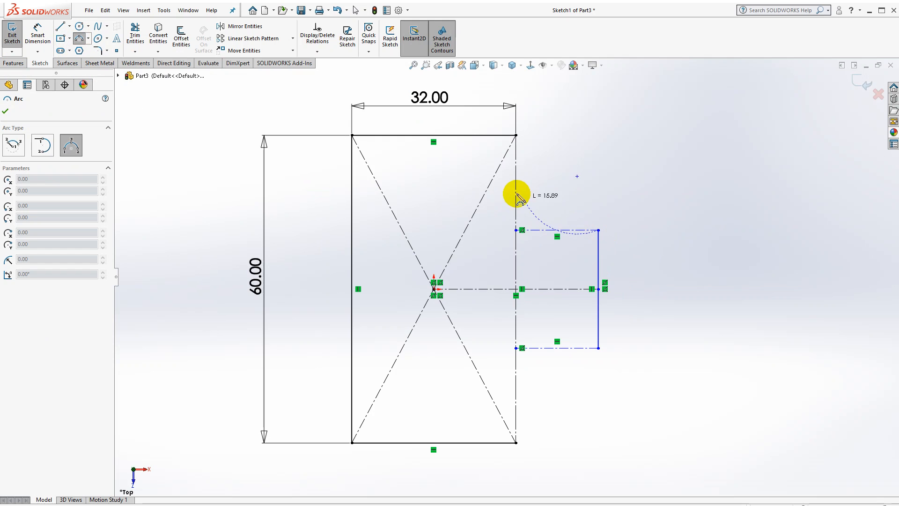
click(516, 178)
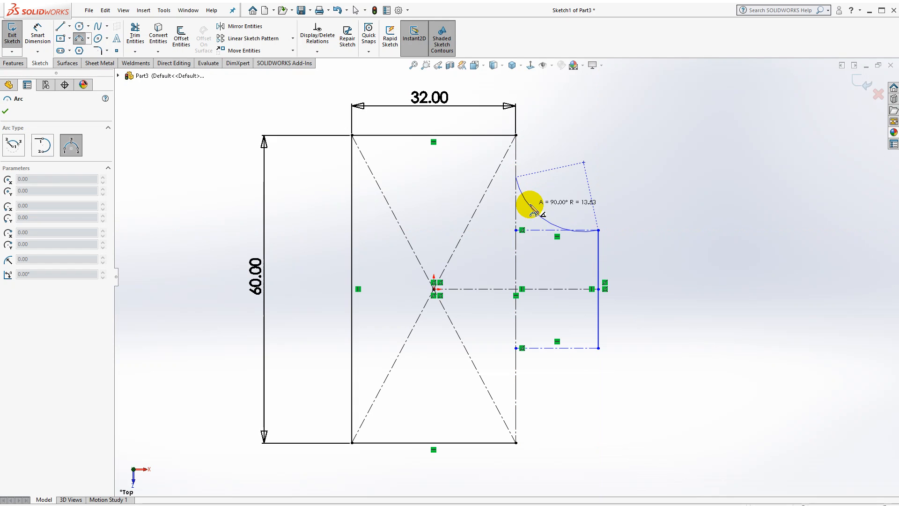
click(532, 205)
key(Escape)
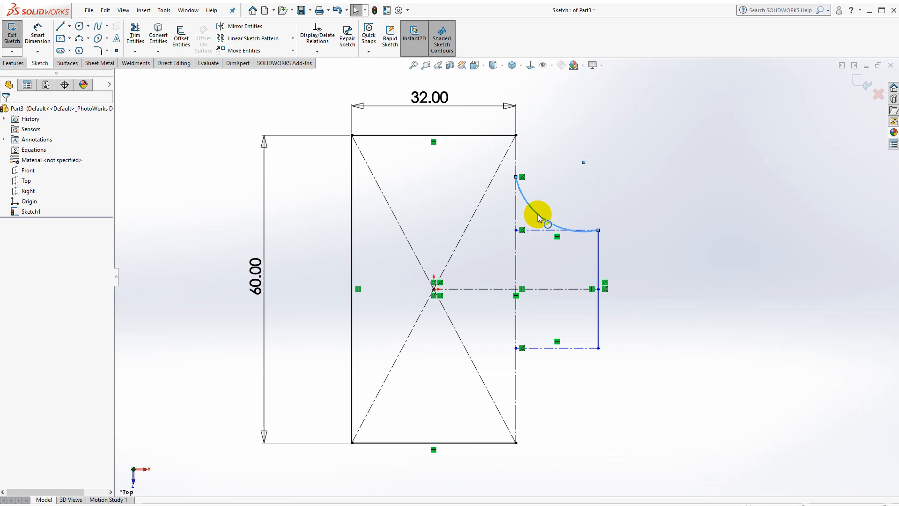
Make the arc tangent to the box's upper horizontal construction line and to the rectangle's right construction edge.
click(538, 220)
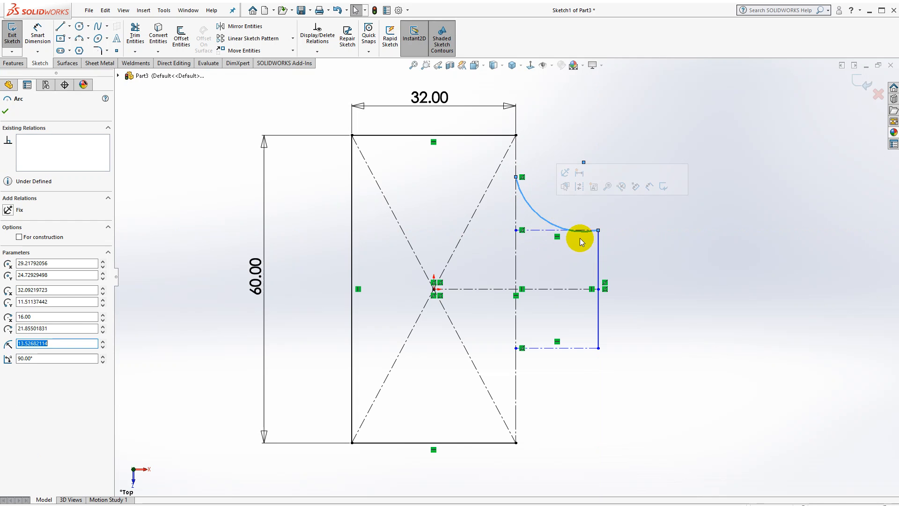
ctrl+click(546, 231)
click(572, 188)
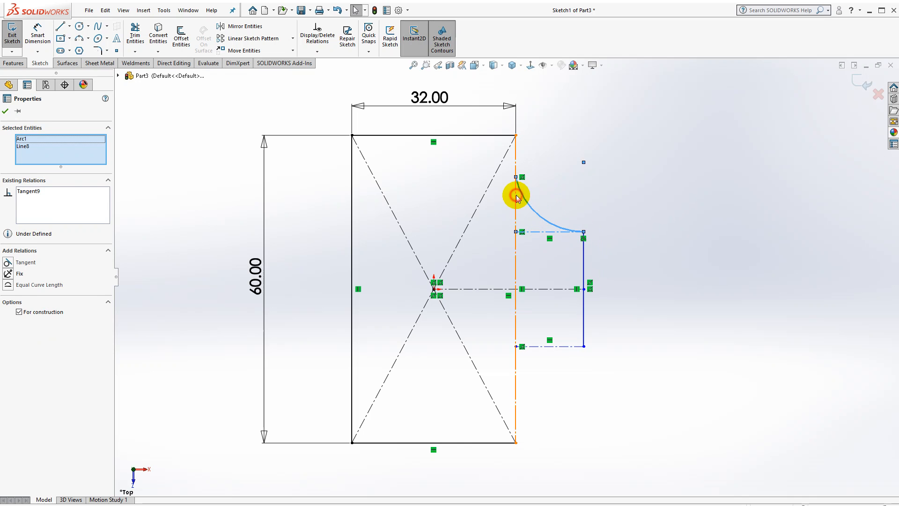
click(516, 196)
ctrl+click(524, 200)
click(553, 163)
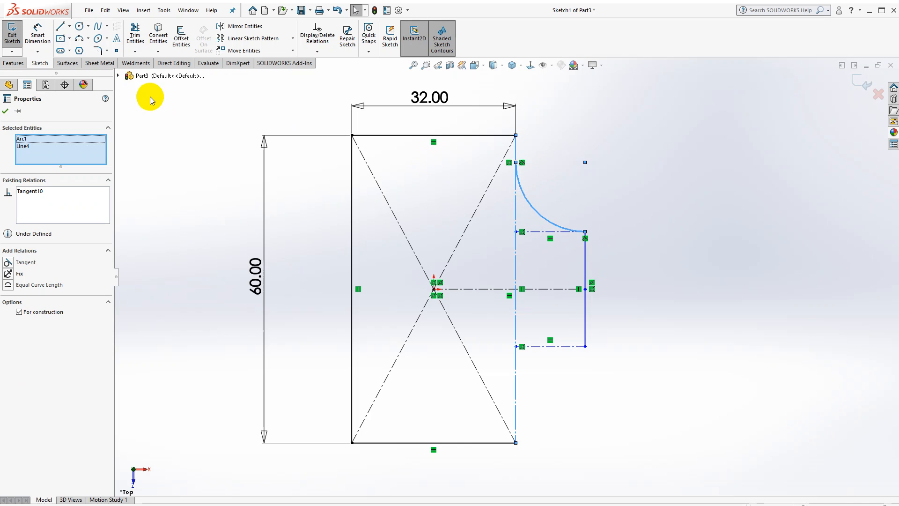
Dimension the arc's radius to 10 mm.
click(38, 35)
click(534, 209)
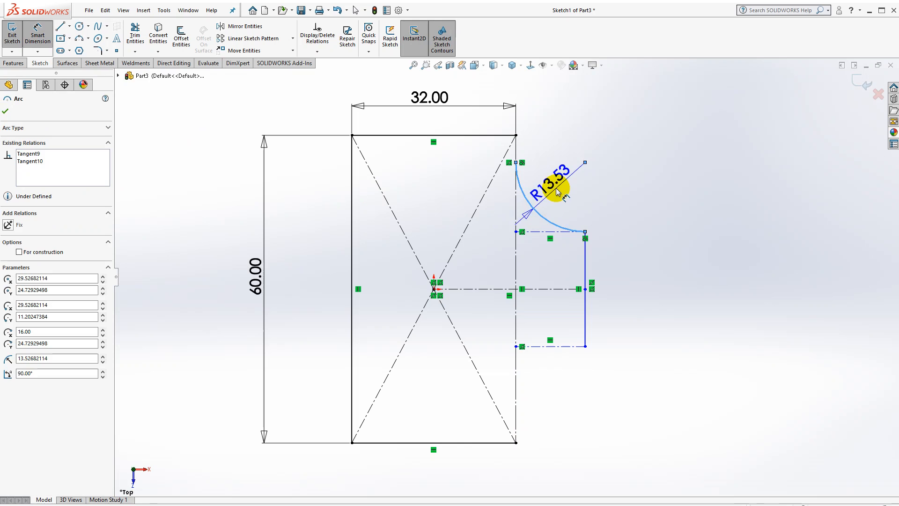
click(557, 204)
text(10)
key(Return)
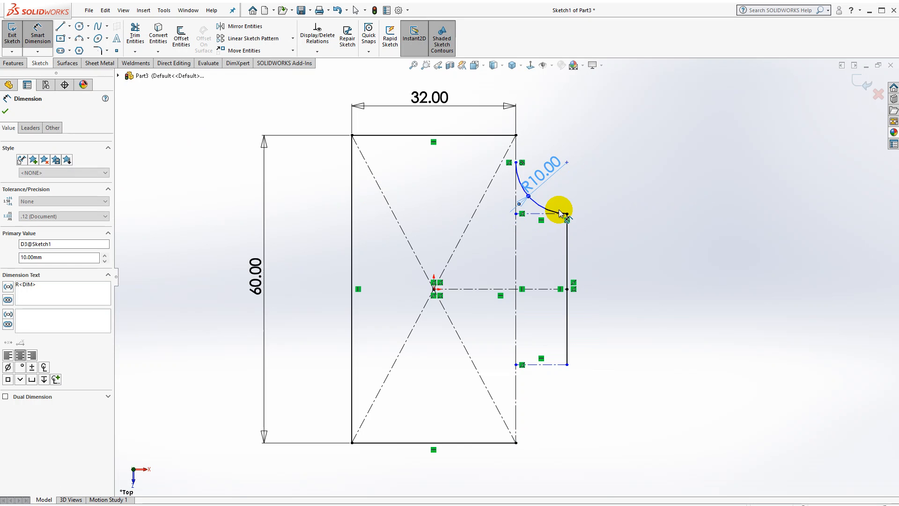
key(Escape)
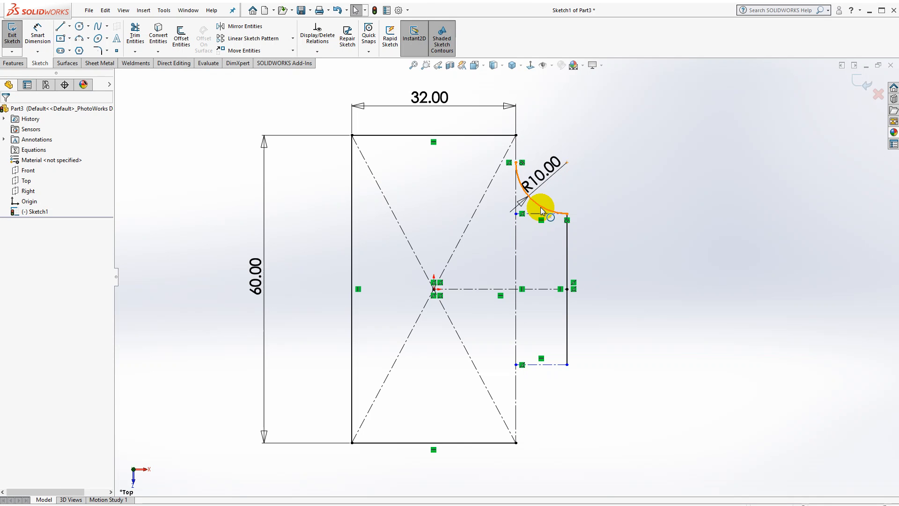
Mirror the arc about the horizontal centerline.
click(541, 209)
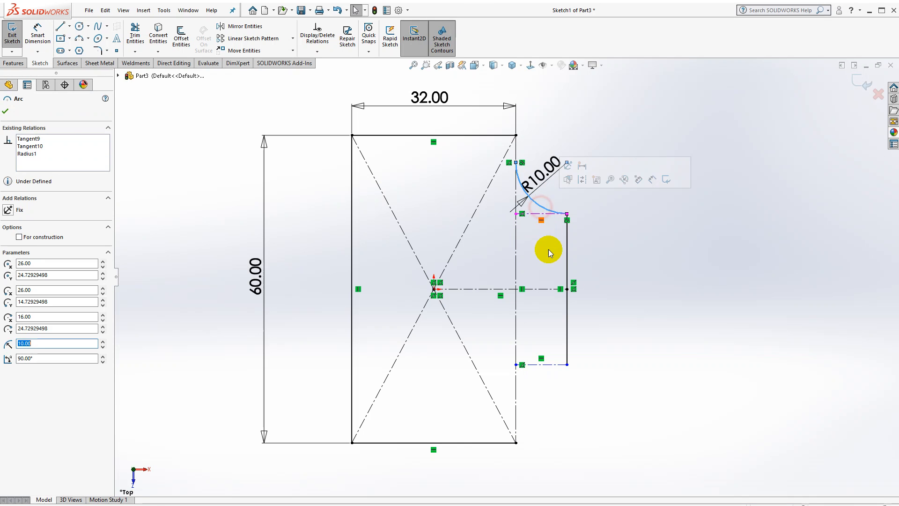
ctrl+click(544, 290)
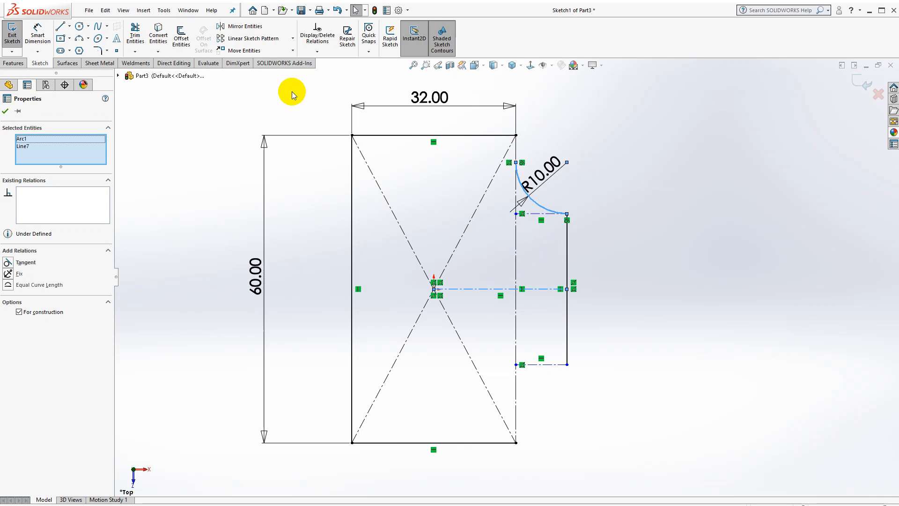
click(247, 26)
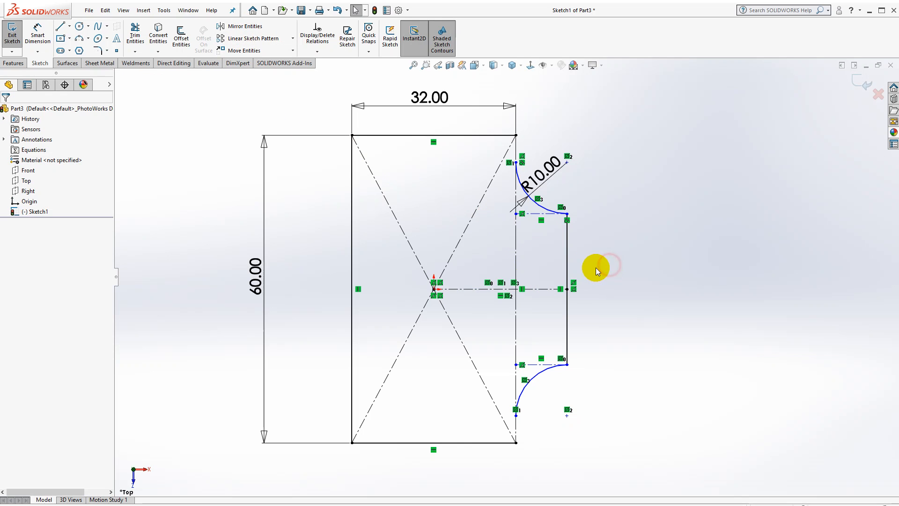
Dimension the length of the projection's outer vertical line to 15 mm.
click(38, 41)
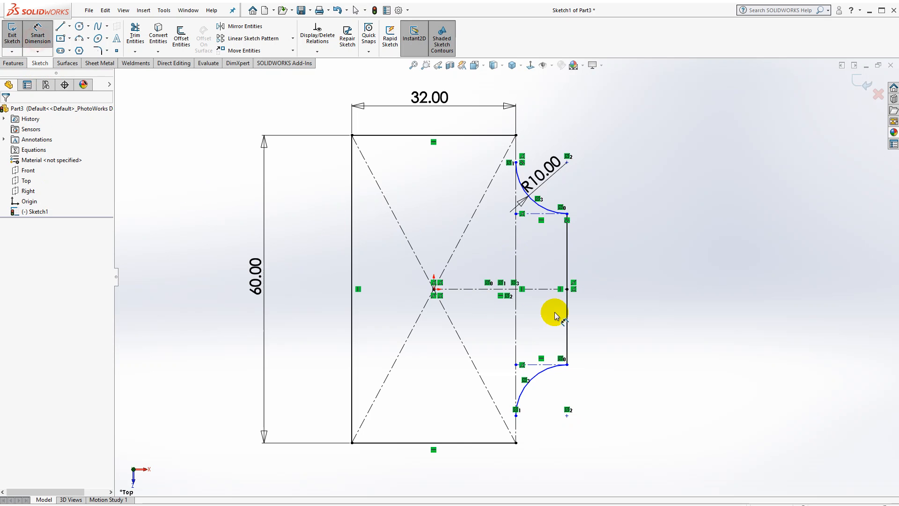
click(567, 261)
click(630, 281)
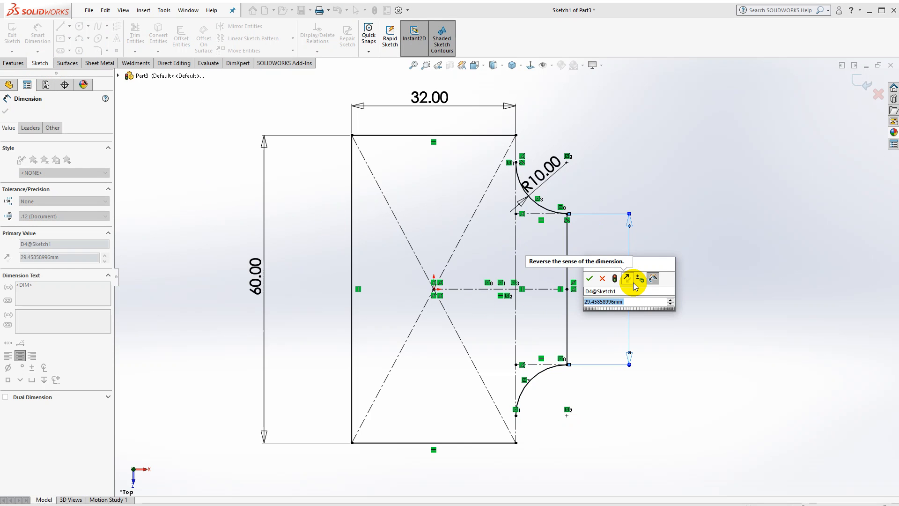
text(15)
key(Return)
key(Escape)
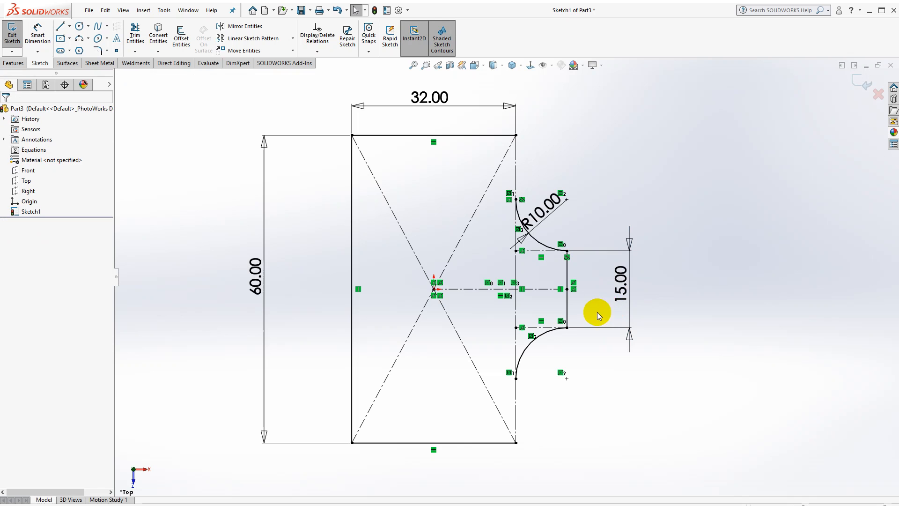
Draw two vertical lines joining the rectangle's right-hand corners to the free ends of the upper and lower 10 mm arcs.
click(60, 26)
drag(516, 135, 515, 199)
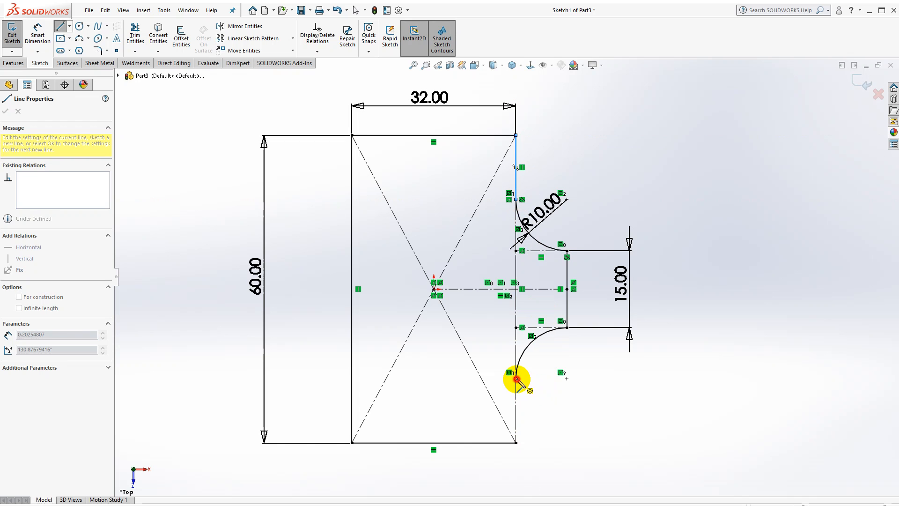
drag(516, 378, 516, 443)
key(Escape)
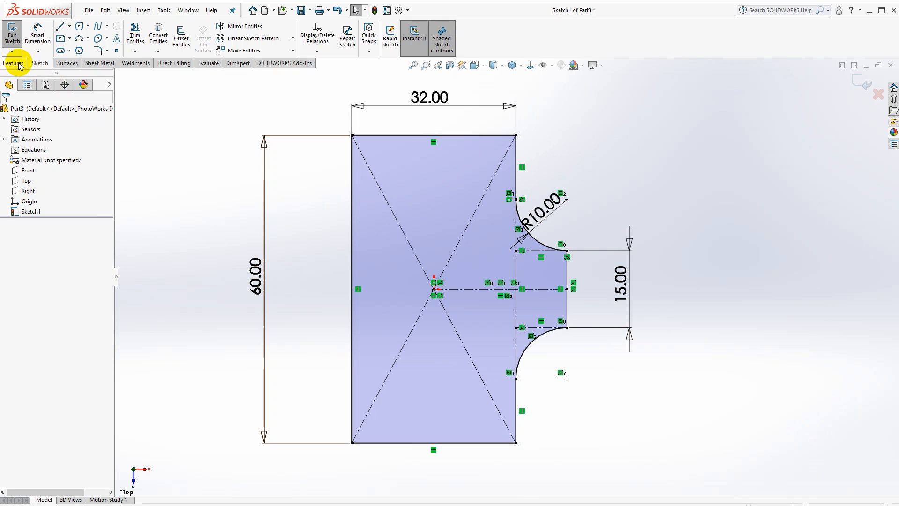
Round the rectangle's four corners with 6 mm sketch fillets, keeping constrained corners.
click(99, 53)
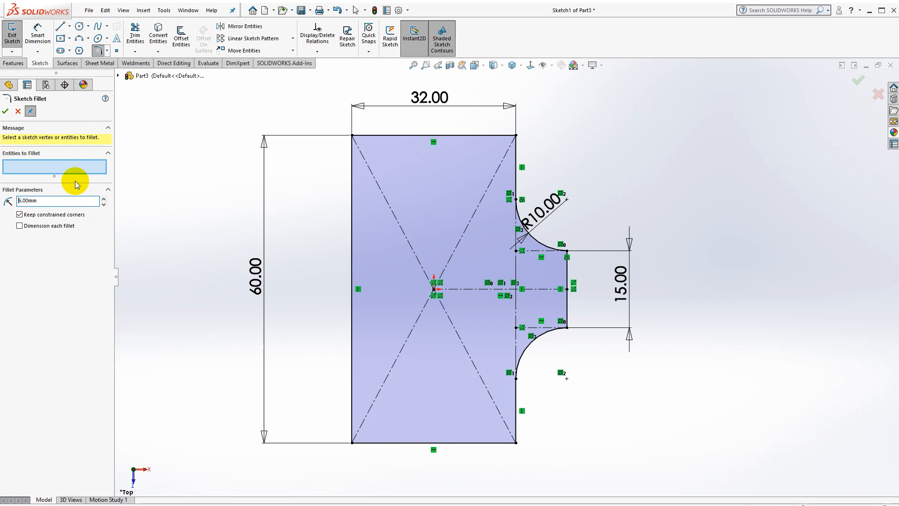
click(349, 138)
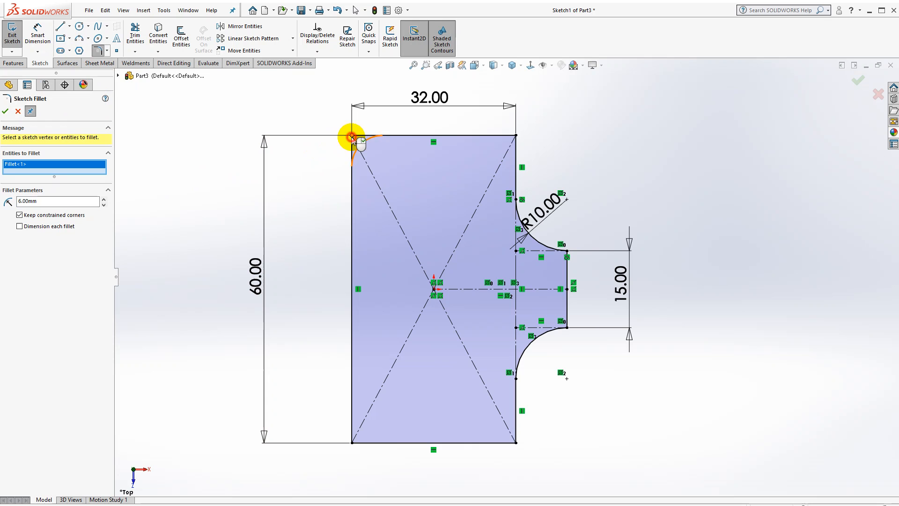
click(517, 137)
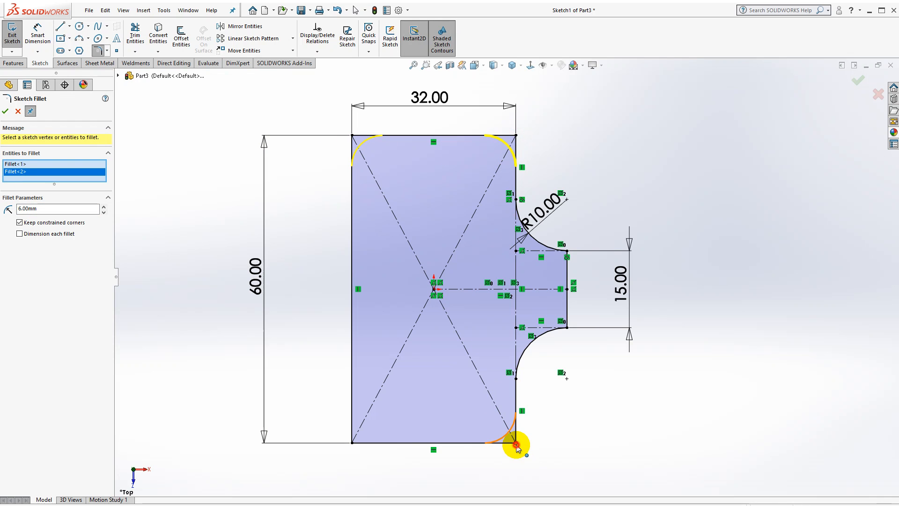
click(516, 444)
click(351, 443)
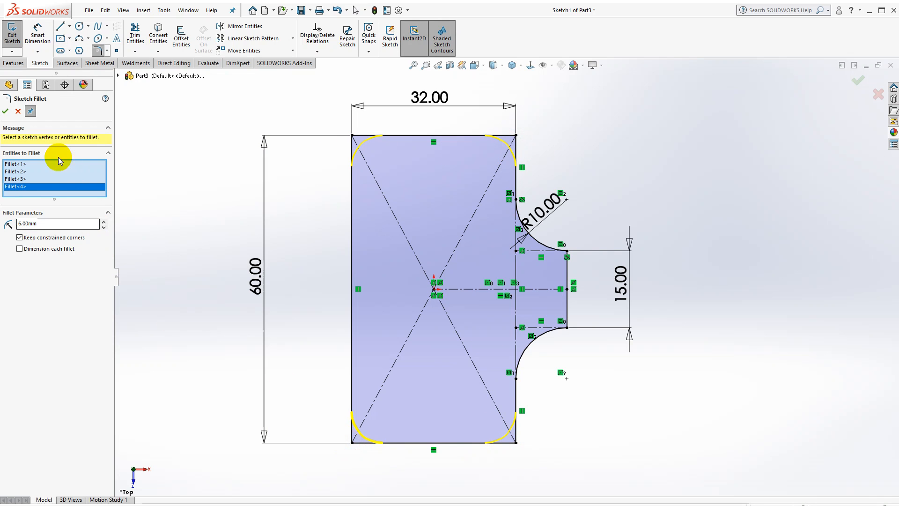
click(5, 112)
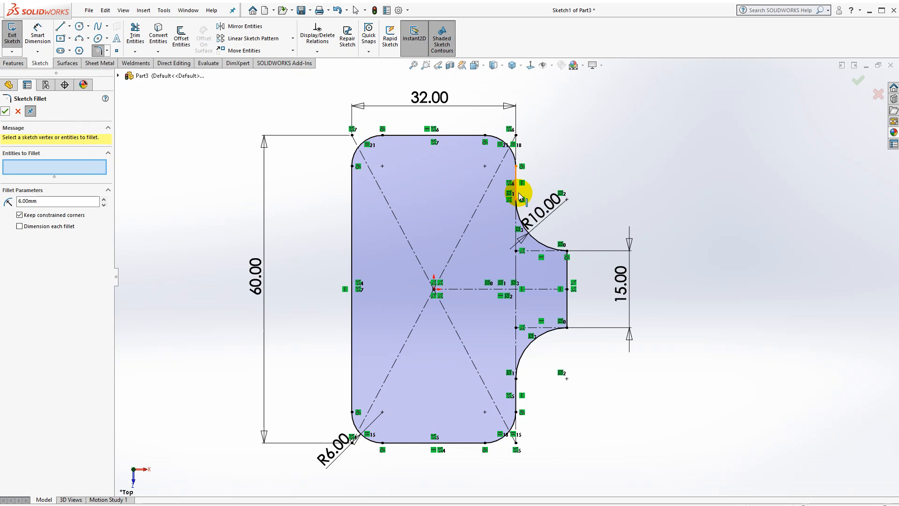
click(503, 144)
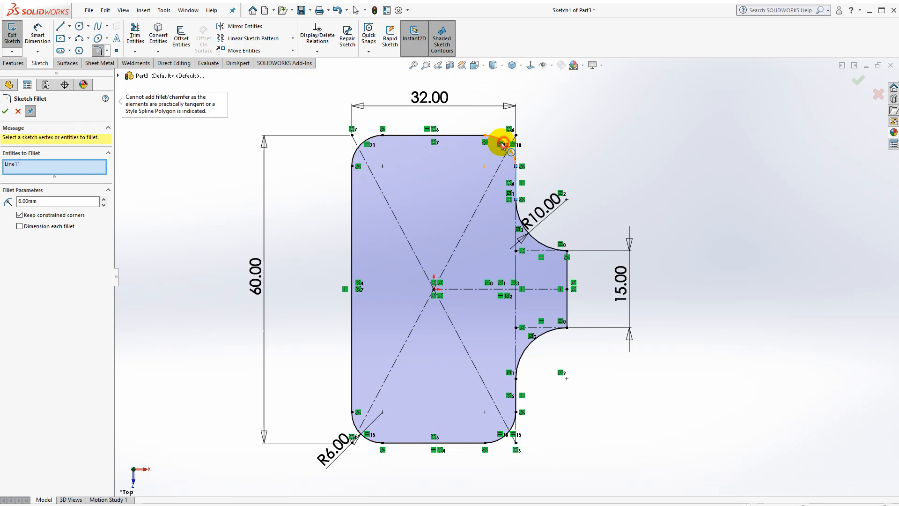
click(471, 135)
click(368, 143)
key(Return)
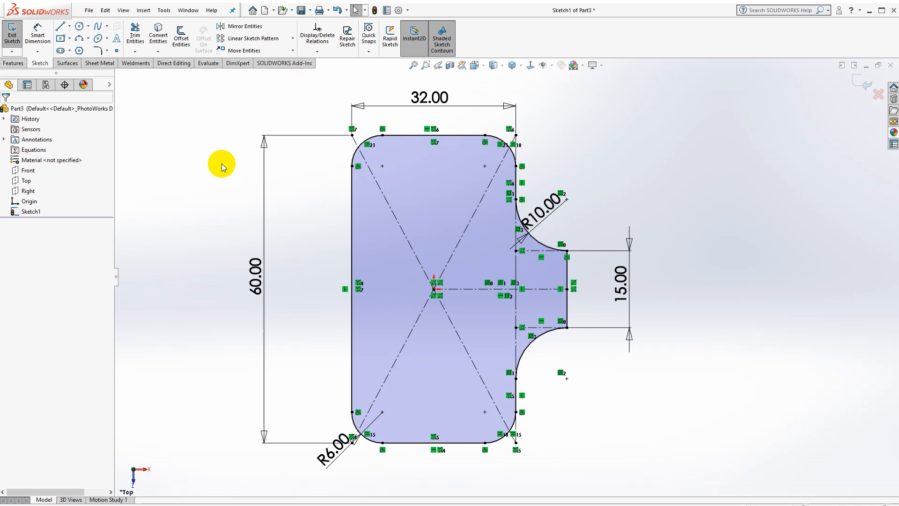
Offset the whole closed profile inward by 4 mm with the offset dimension added.
click(402, 156)
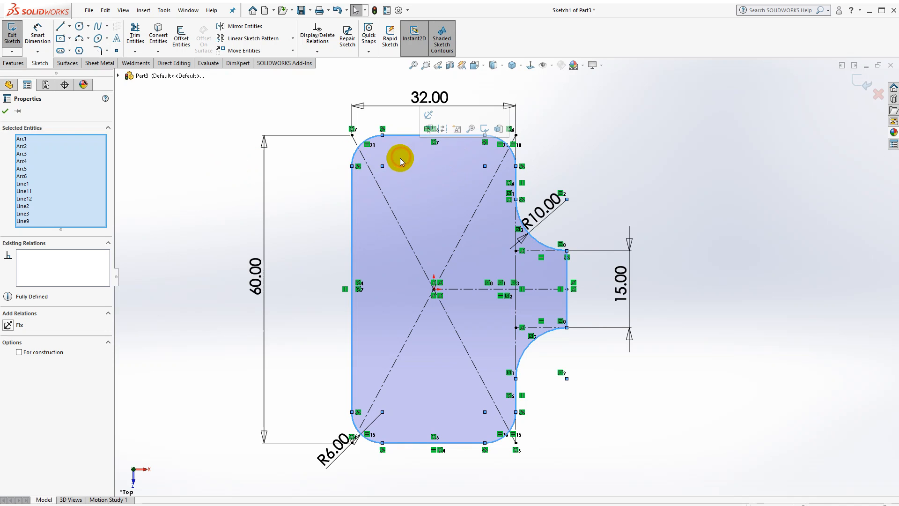
click(181, 37)
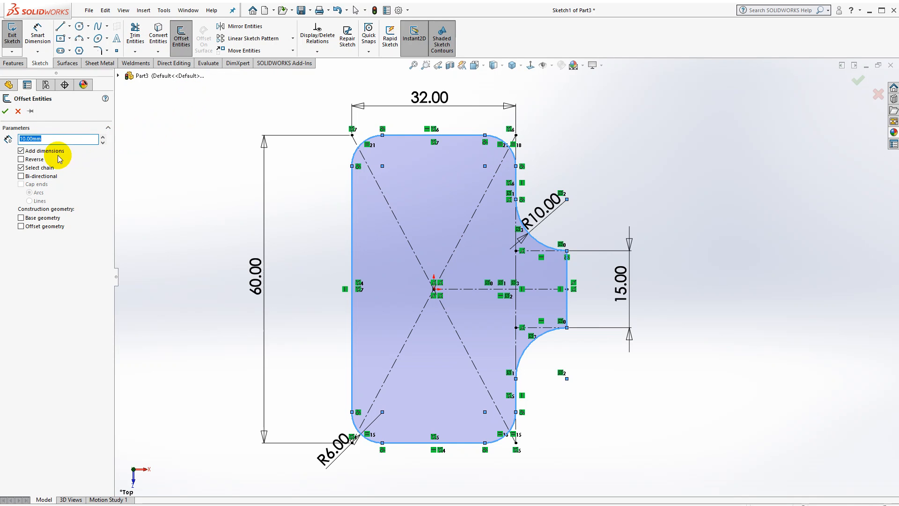
text(4)
key(Return)
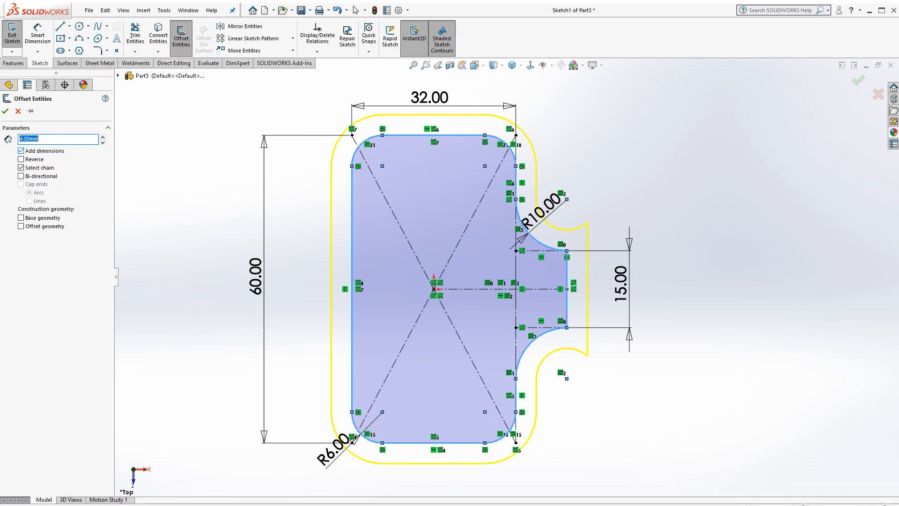
click(42, 160)
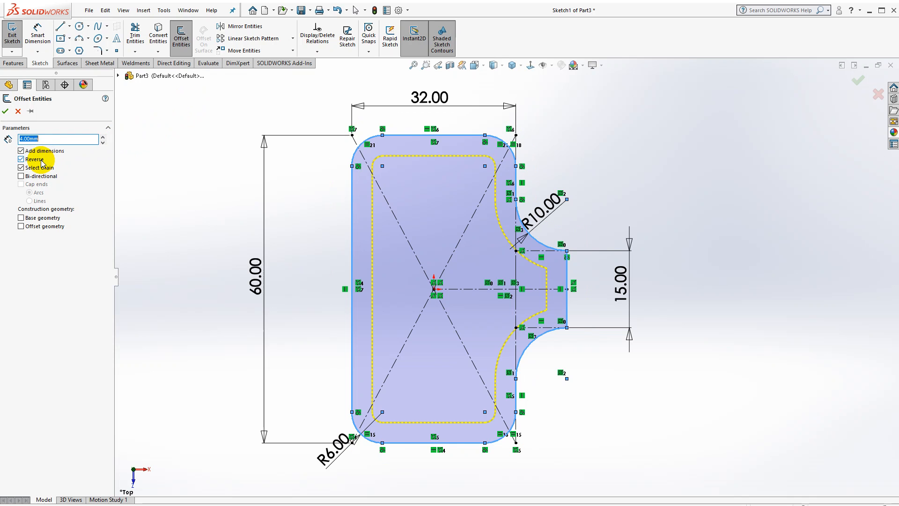
click(6, 111)
Draw a 3-point arc of about 8.7 mm radius between the two inner offset curves, bulging toward the projection's outer line.
scroll(562, 305, up, 1)
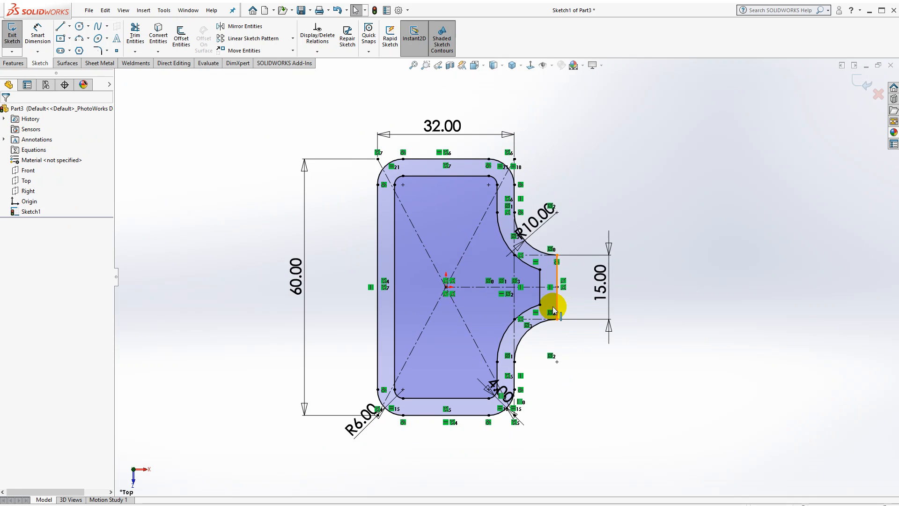
scroll(552, 309, down, 3)
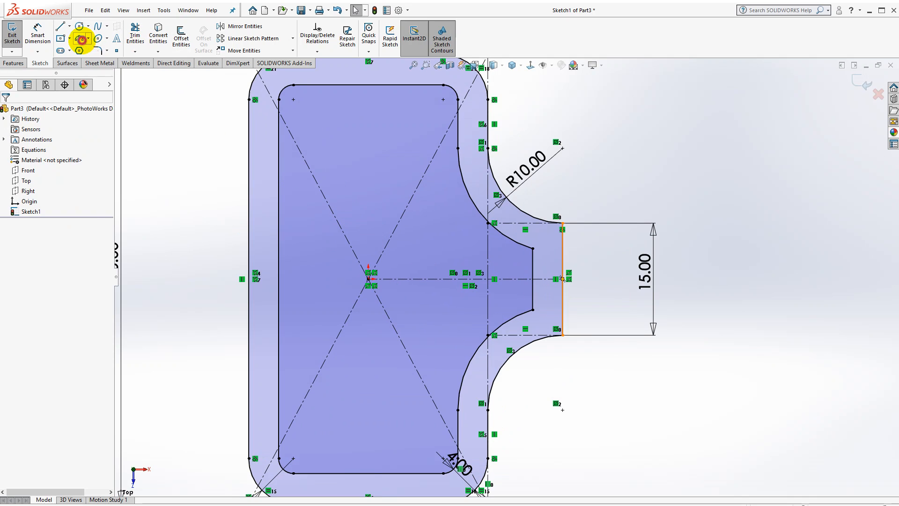
click(82, 39)
click(490, 224)
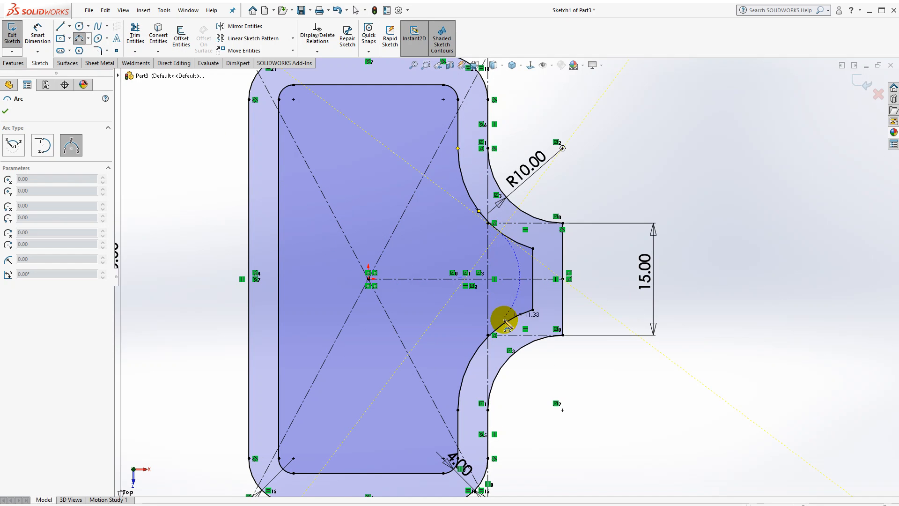
click(489, 335)
click(518, 277)
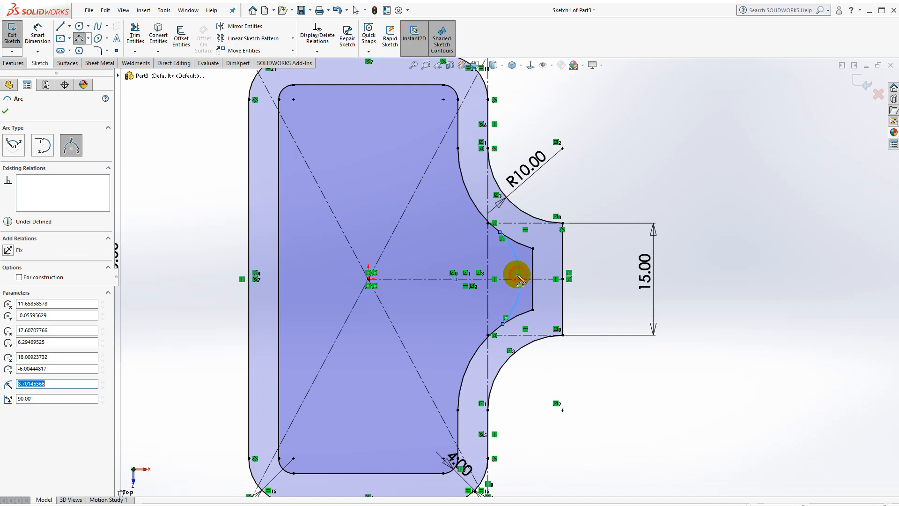
key(Escape)
Make the new arc tangent to both the upper and lower inner offset curves of the projection.
scroll(523, 248, down, 3)
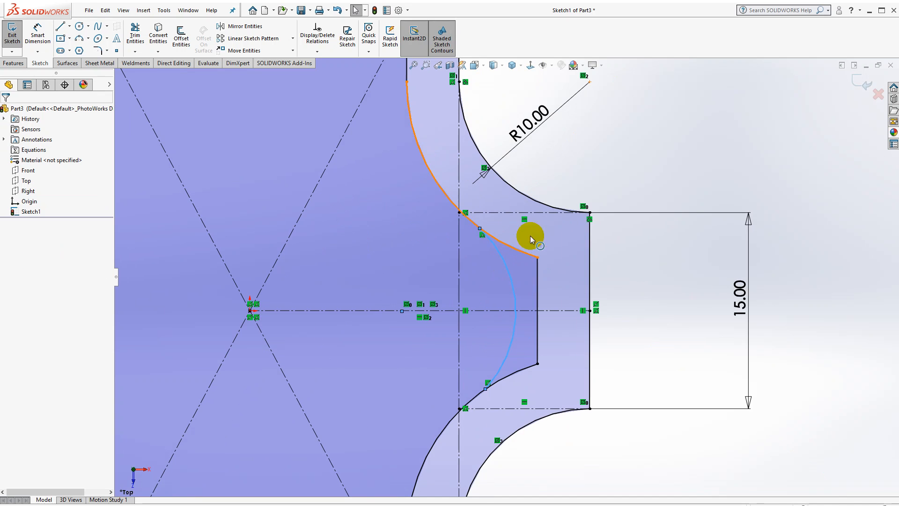
click(502, 261)
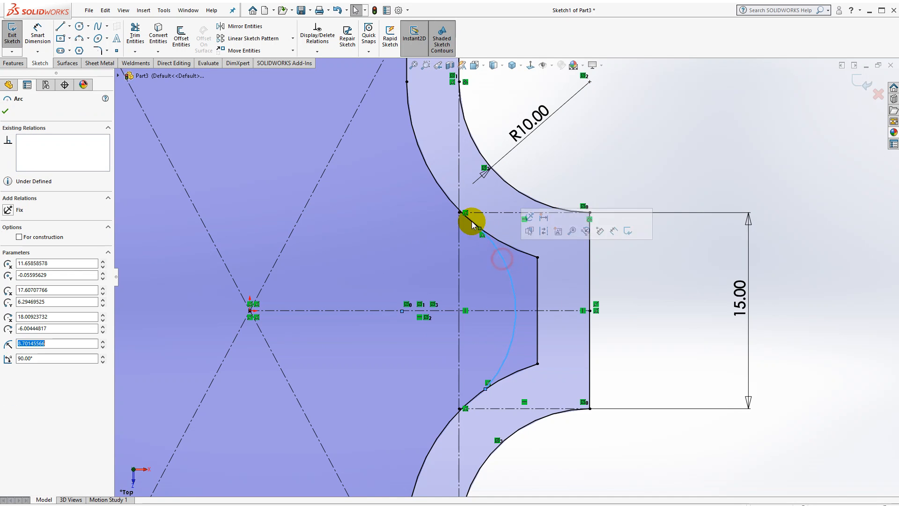
ctrl+click(446, 201)
click(493, 162)
click(682, 161)
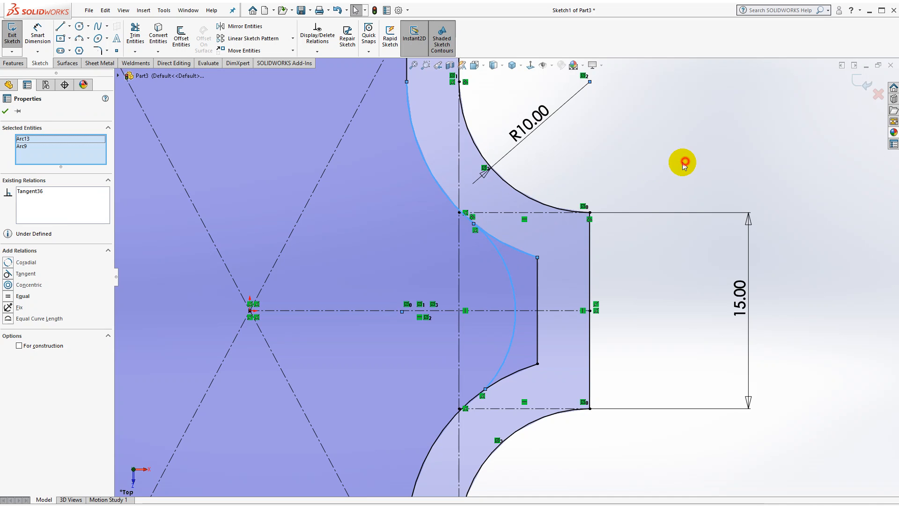
click(504, 376)
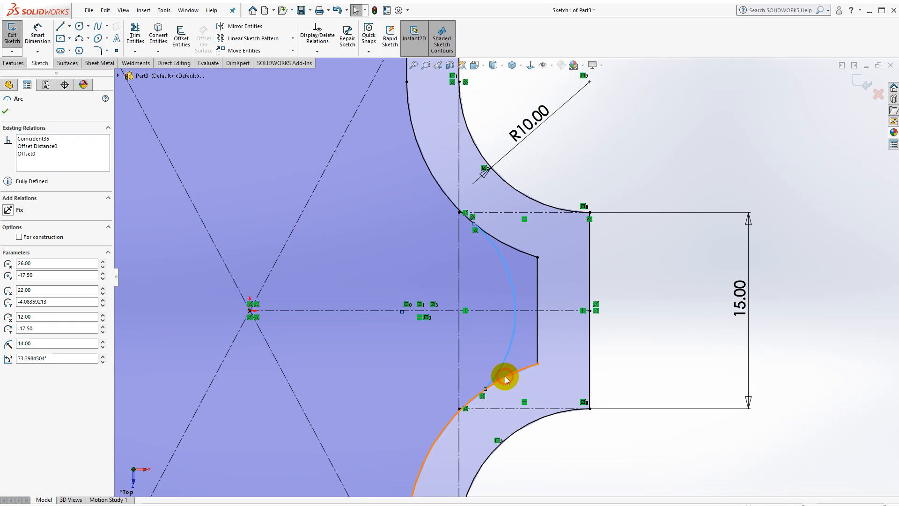
ctrl+click(502, 369)
click(642, 150)
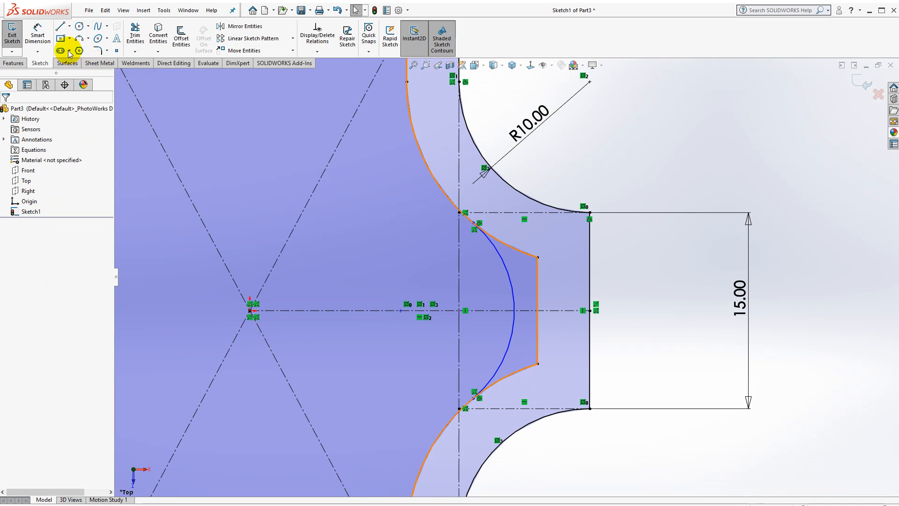
Dimension the inner connecting arc's radius to 8 mm.
click(44, 37)
click(512, 300)
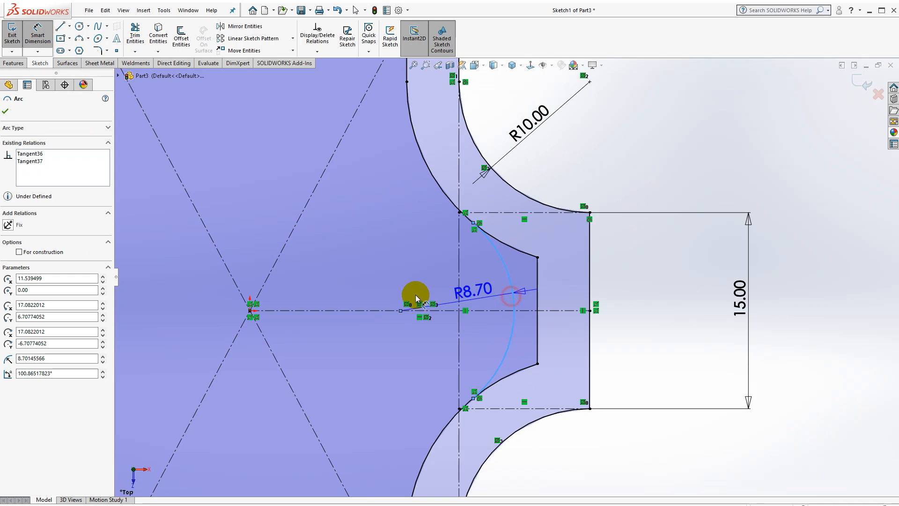
click(482, 305)
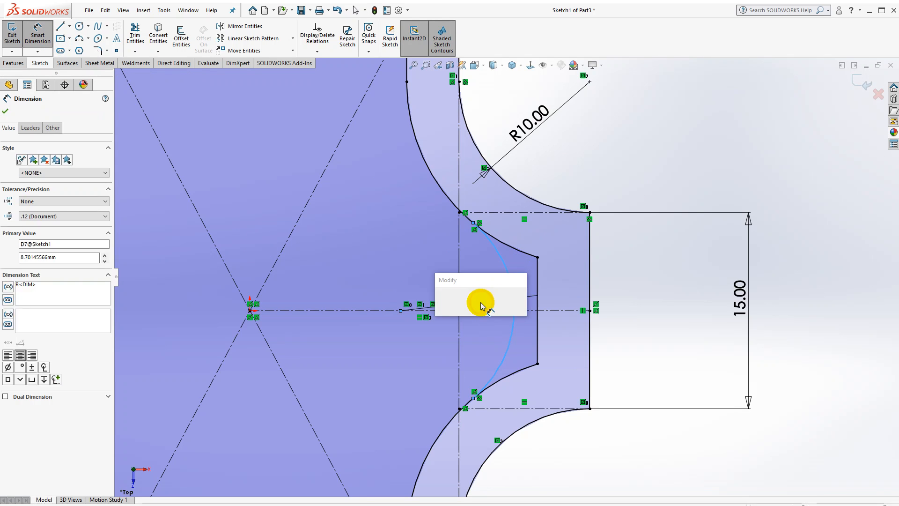
key(Return)
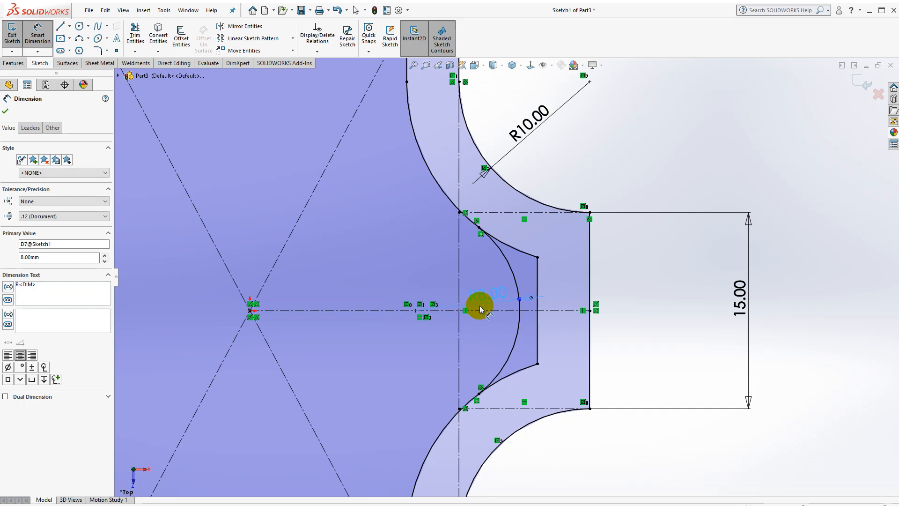
scroll(482, 297, down, 1)
key(Escape)
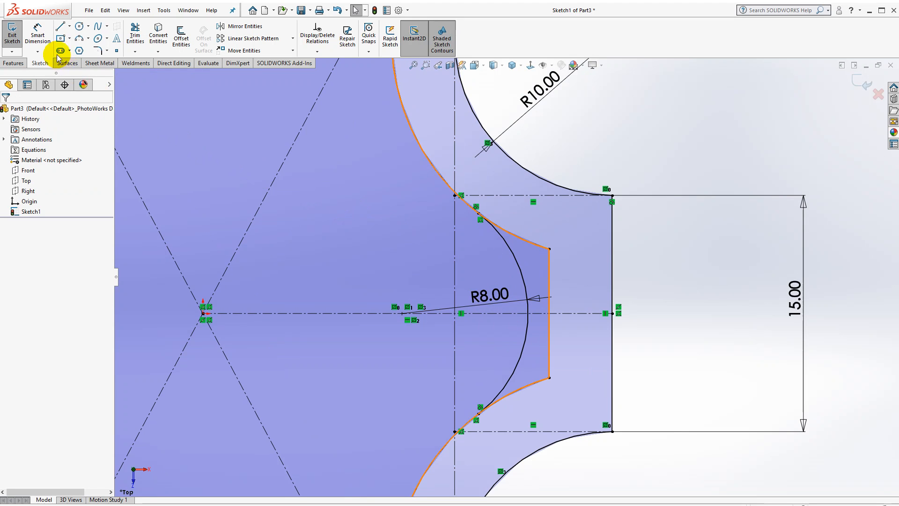
Trim away the inner offset's two curve ends and short vertical line lying beyond the 8 mm arc.
click(134, 33)
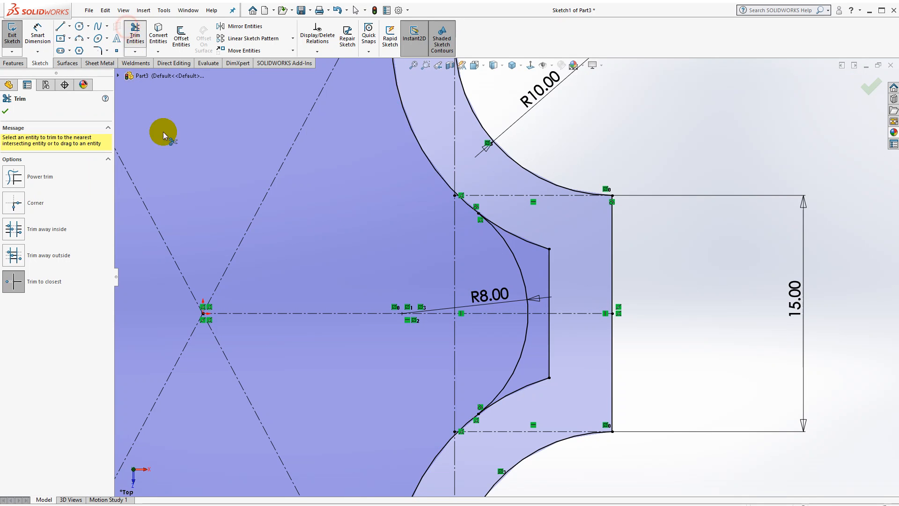
click(524, 237)
click(549, 268)
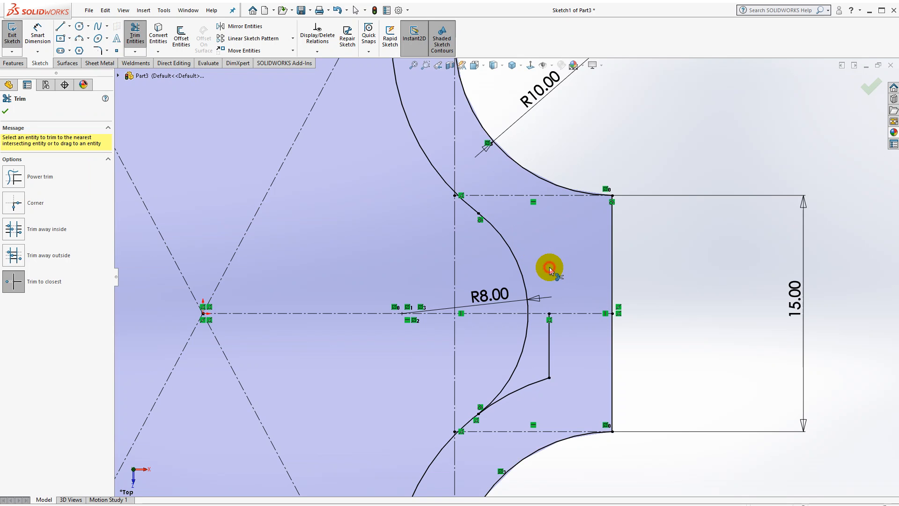
click(549, 333)
click(530, 386)
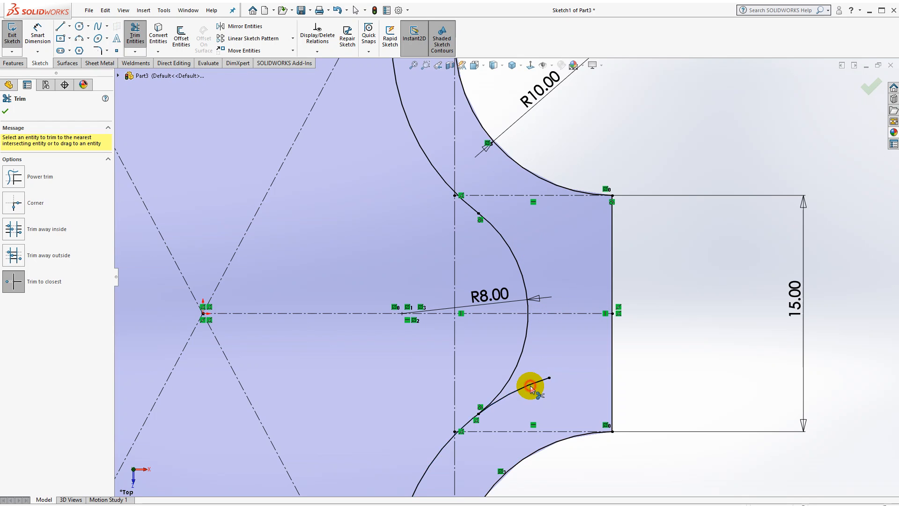
Extrude the frame profile 2.2 mm as a blind boss from the sketch plane.
scroll(536, 312, up, 3)
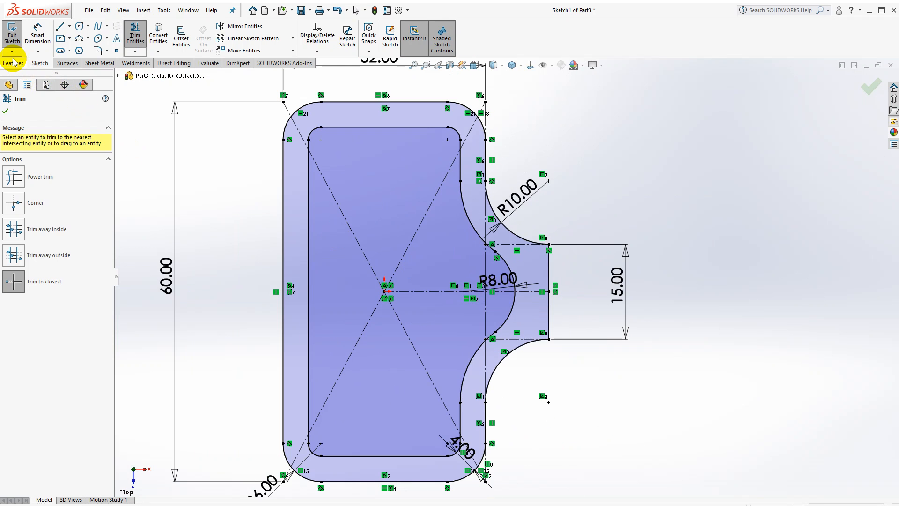
click(12, 63)
click(15, 43)
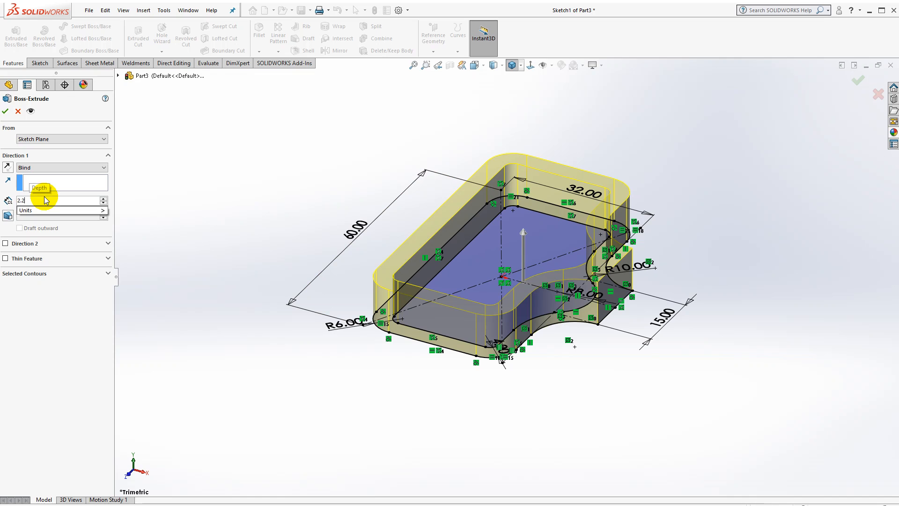
text(2.2)
key(Return)
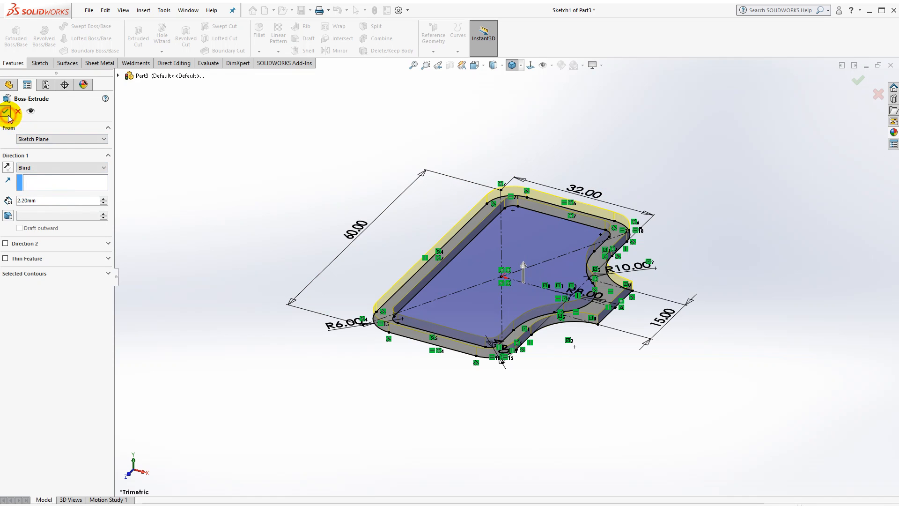
click(7, 113)
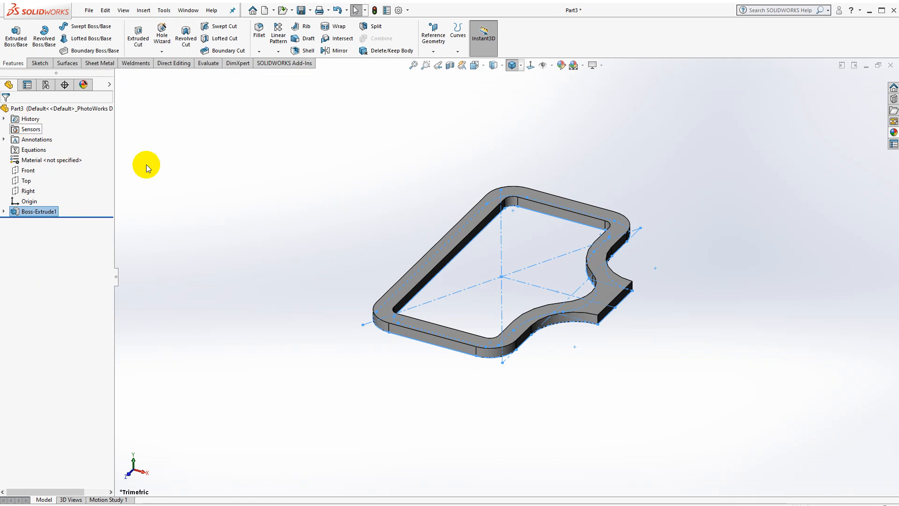
Start a new sketch on the Front plane, viewed face-on.
click(26, 171)
click(530, 65)
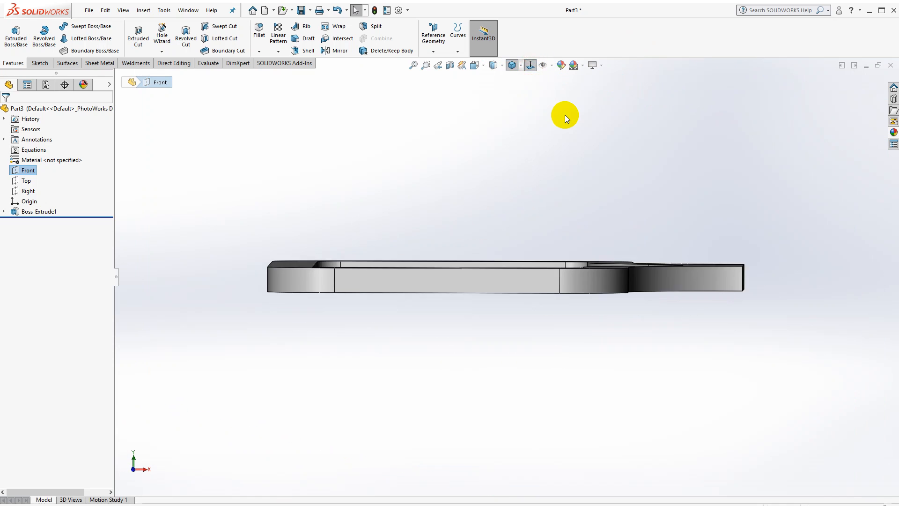
scroll(727, 213, up, 4)
scroll(735, 217, down, 2)
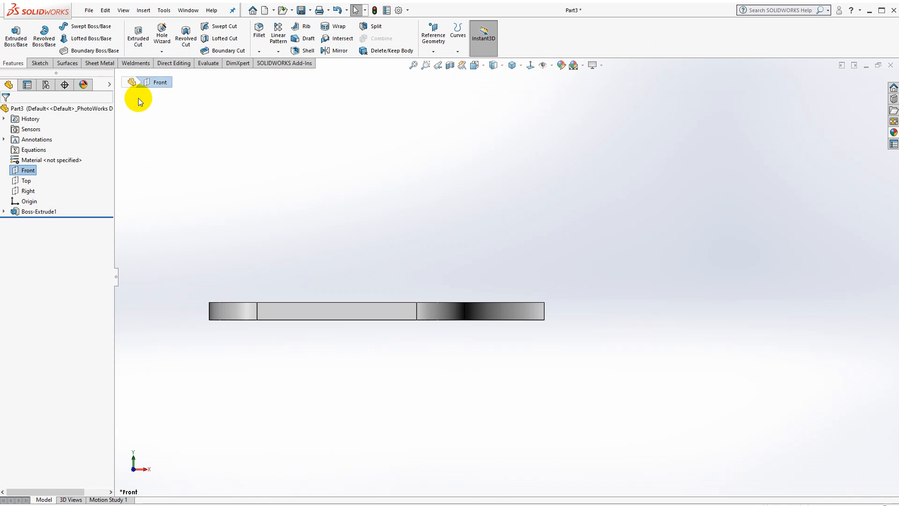
click(41, 63)
click(14, 34)
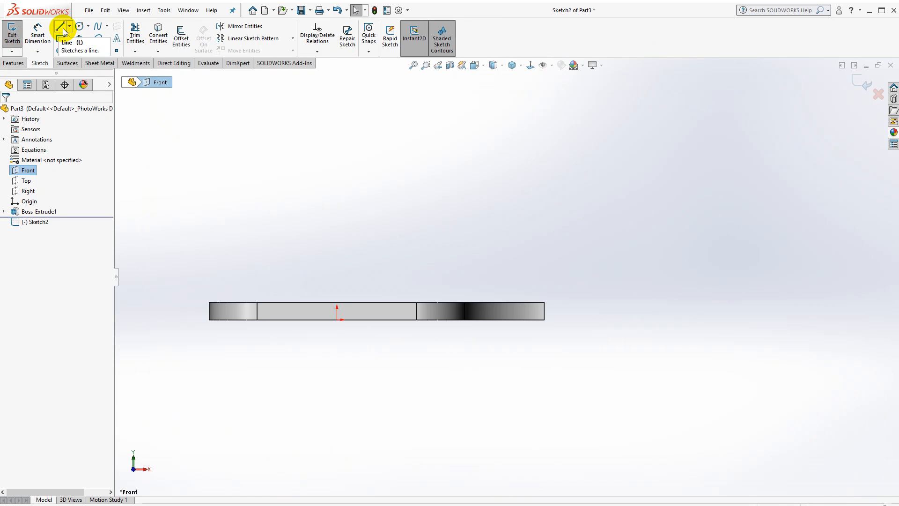
Draw a horizontal line about 21.3 mm long outward from the projection's lower corner, continued by a line about 43.6 mm long slanting back above the frame.
click(61, 29)
click(545, 319)
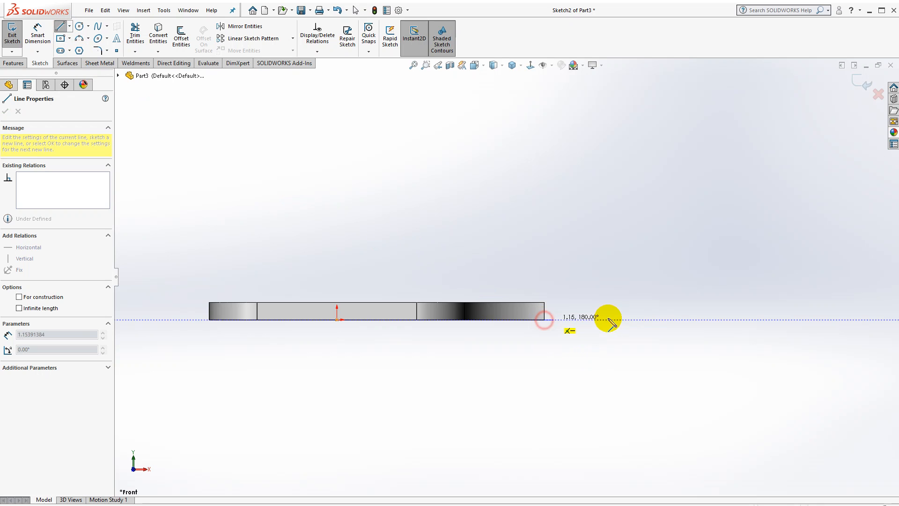
click(713, 320)
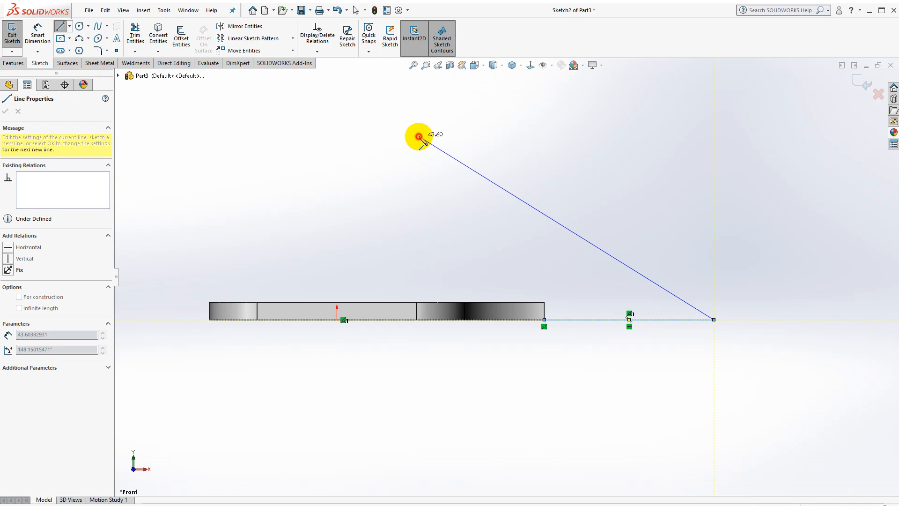
click(419, 136)
Dimension the angle between the slanted line and the horizontal line to 36°.
click(37, 35)
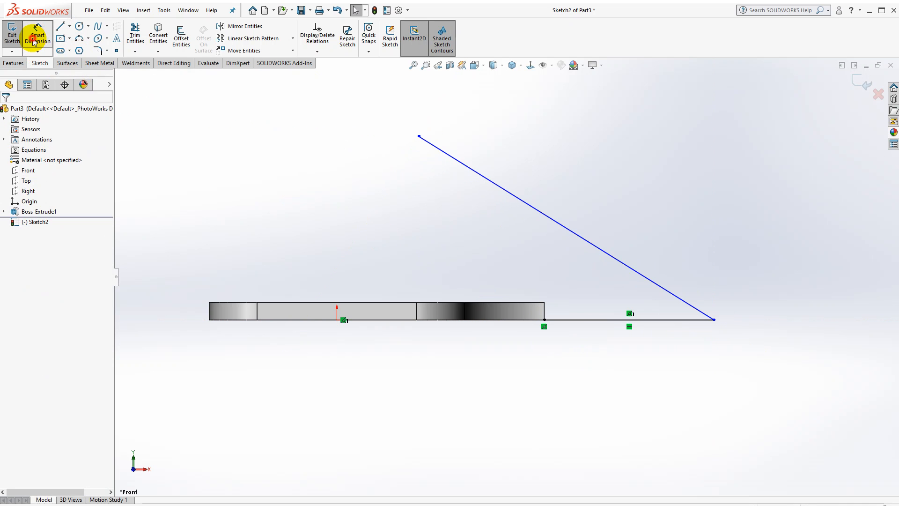
click(564, 227)
click(568, 320)
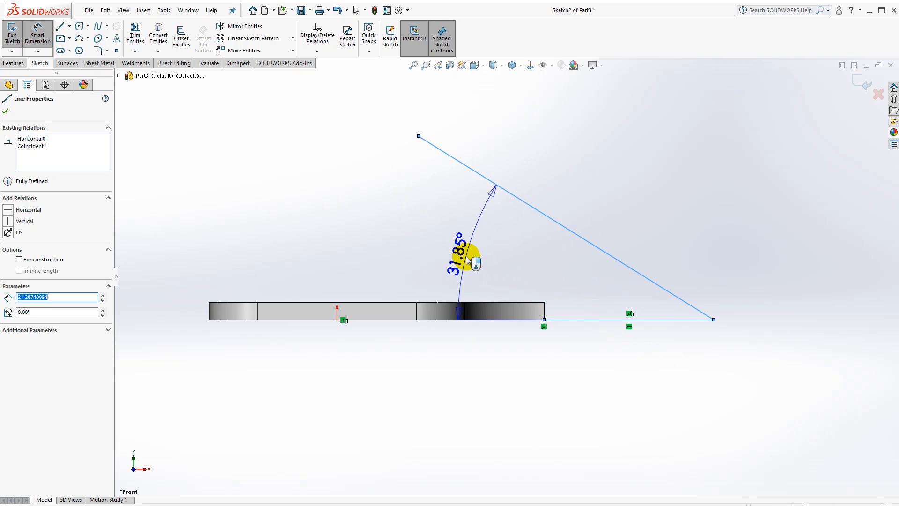
click(516, 271)
text(36)
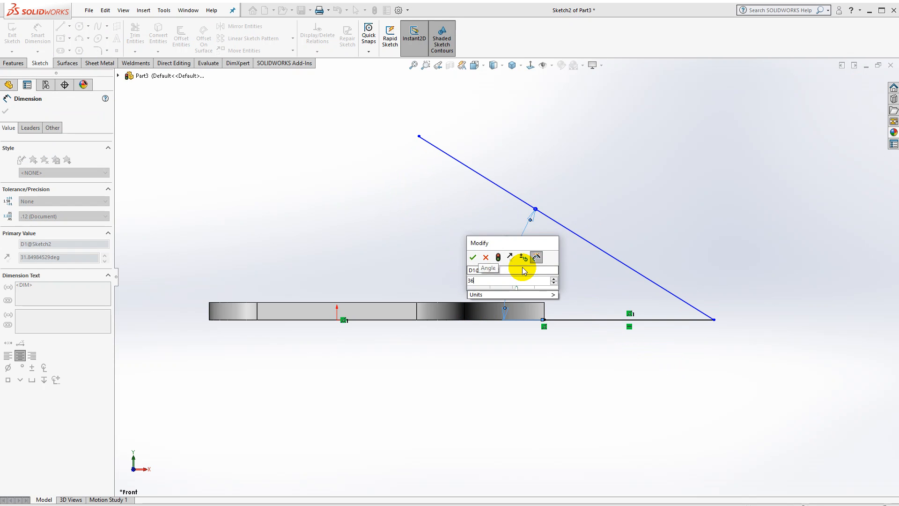
key(Return)
key(Escape)
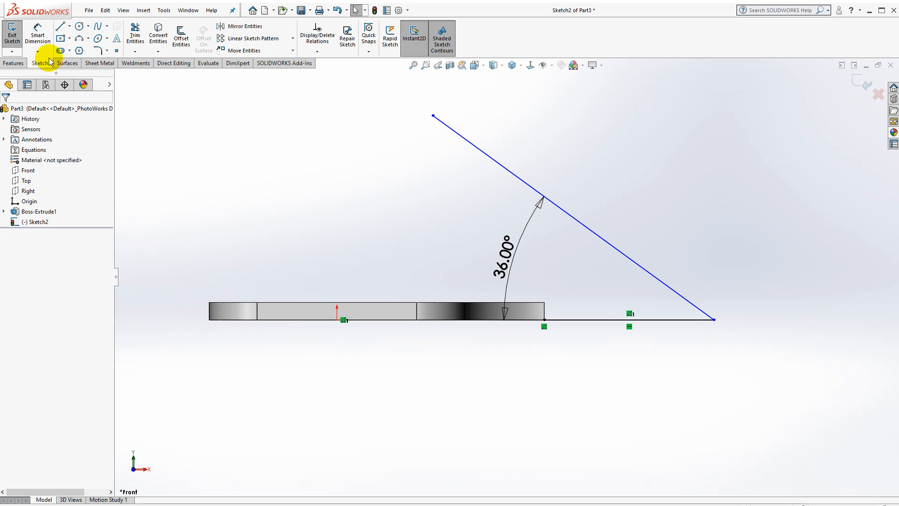
Dimension the horizontal distance from the frame's far end to the corner of the two lines to 55 mm.
click(38, 36)
click(209, 313)
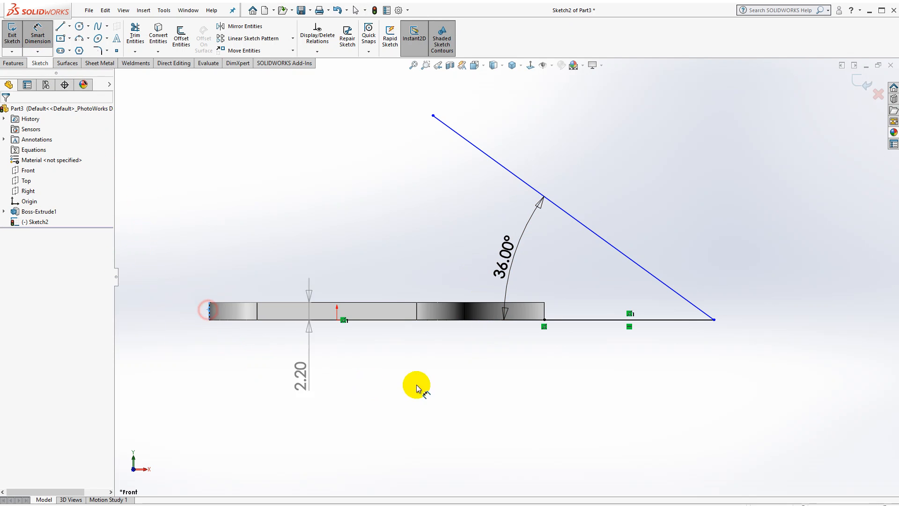
click(714, 320)
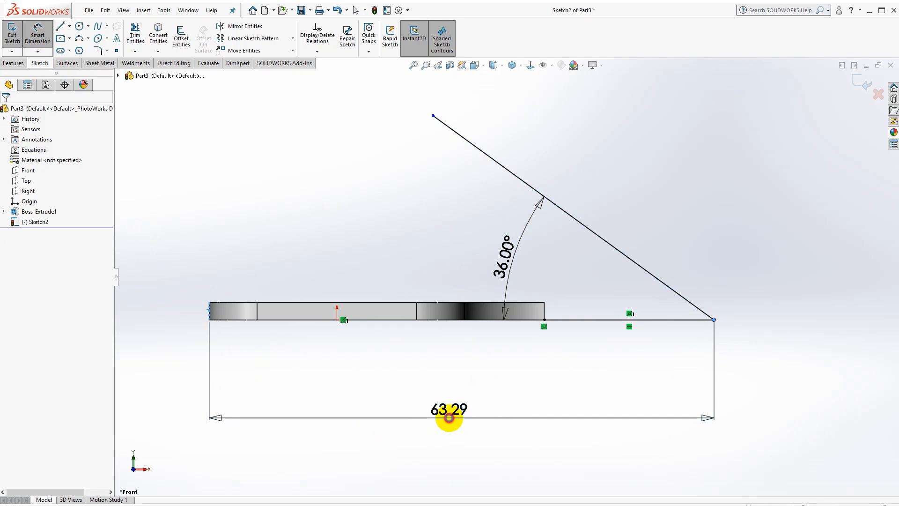
click(447, 413)
text(55)
key(Return)
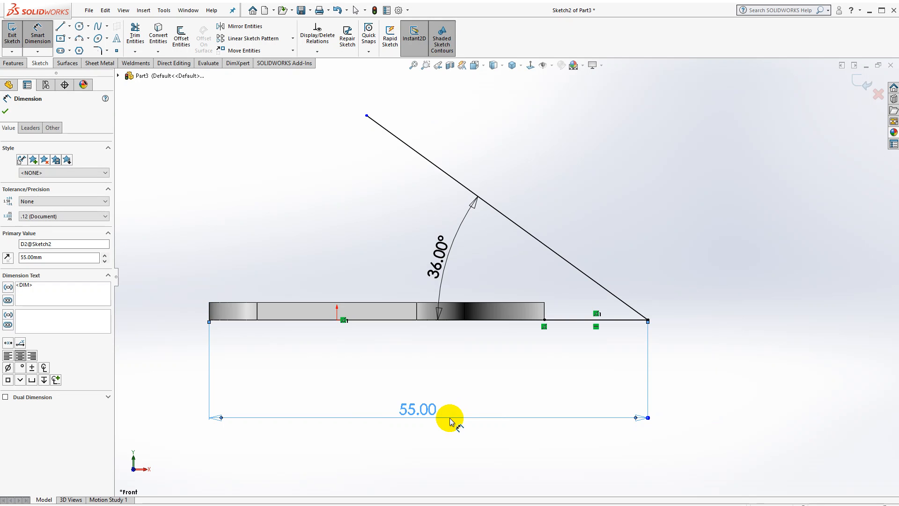
click(456, 351)
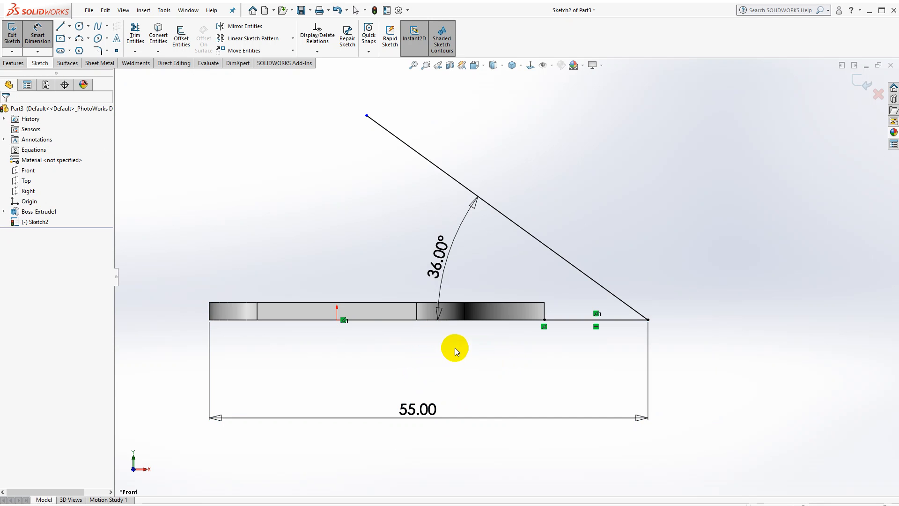
Fillet the corner between the horizontal and slanted lines with a 3.6 mm radius.
click(97, 50)
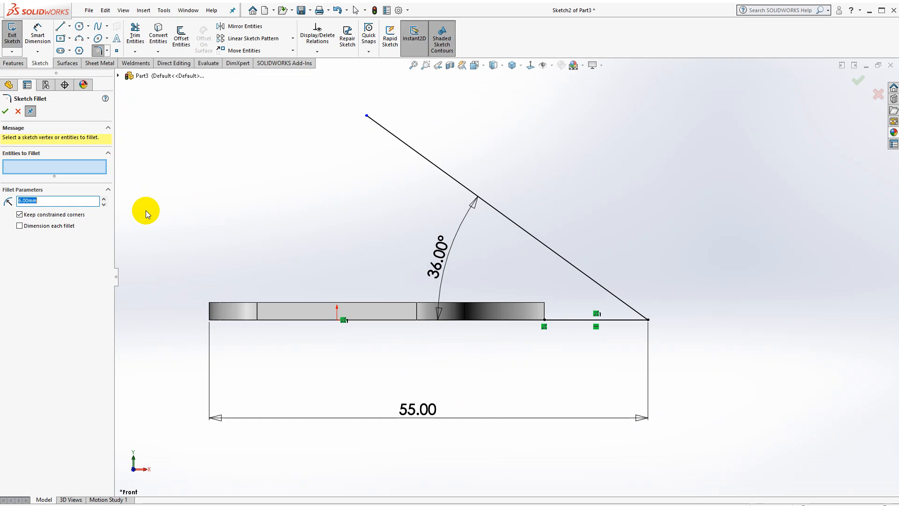
text(3.60mm)
click(648, 320)
click(9, 114)
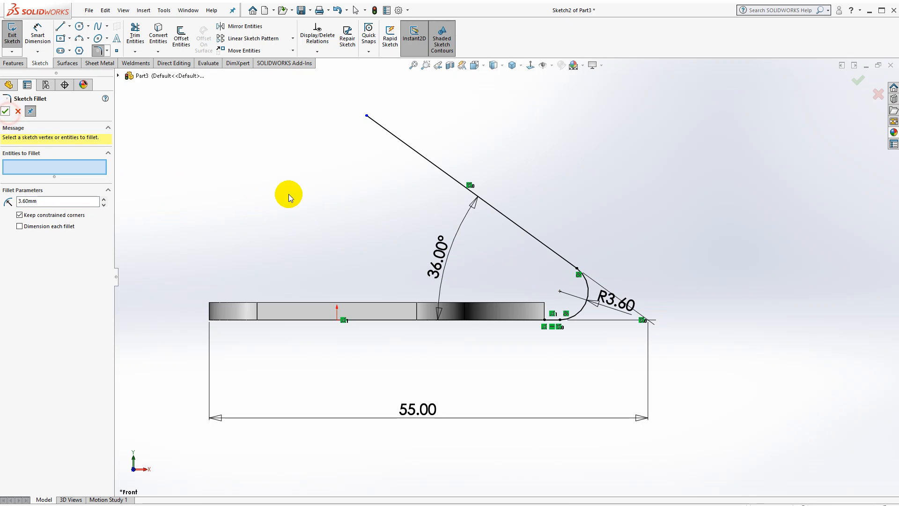
click(551, 256)
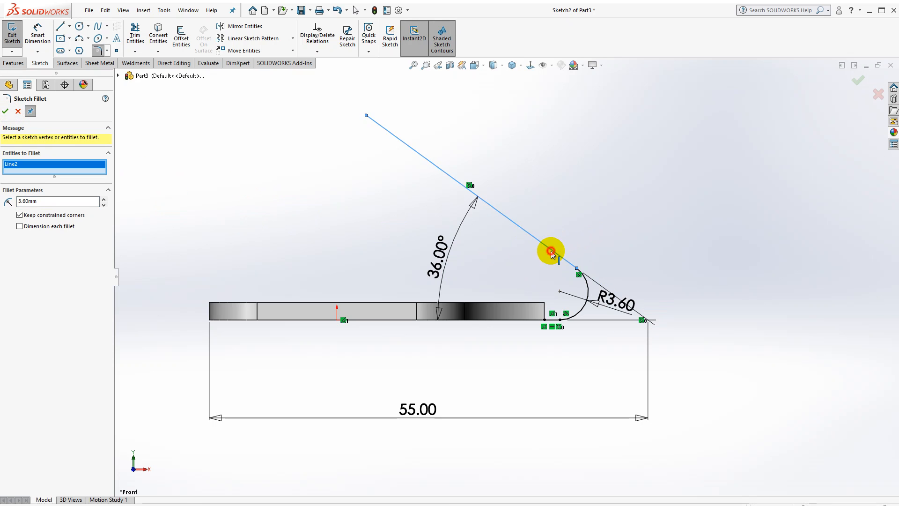
click(583, 303)
key(Escape)
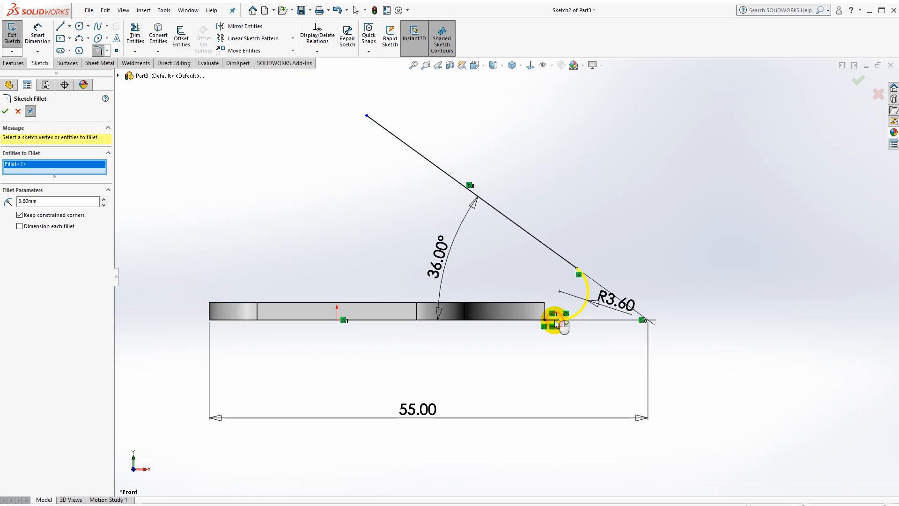
key(Escape)
Convert the slanted line, the fillet arc and the short horizontal line to construction geometry.
click(553, 252)
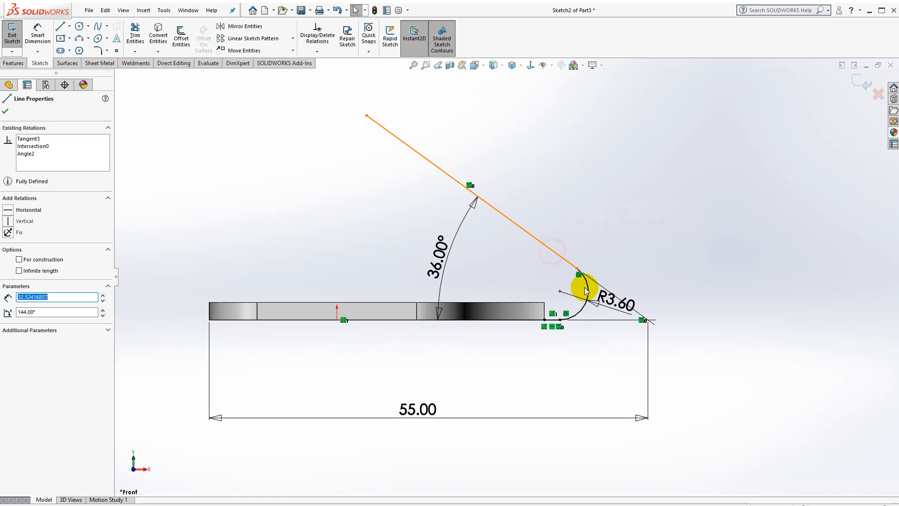
ctrl+click(587, 290)
ctrl+click(551, 320)
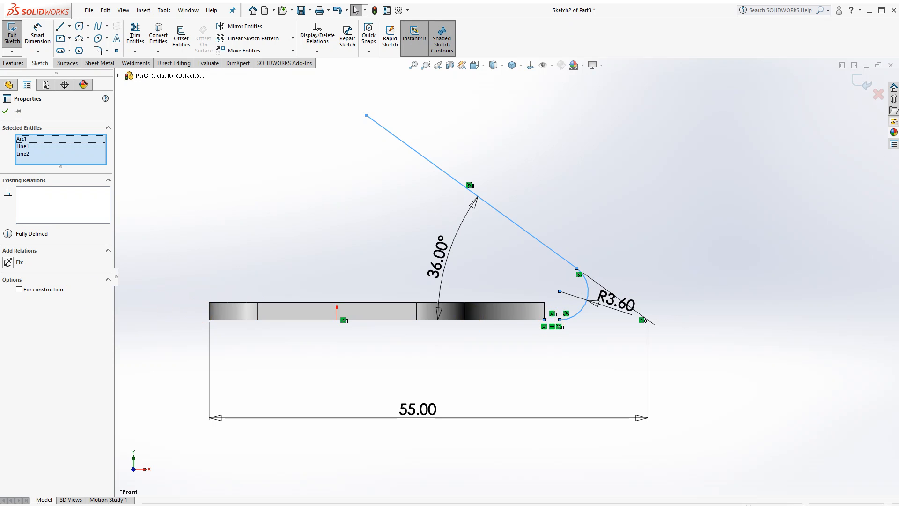
click(37, 292)
click(545, 211)
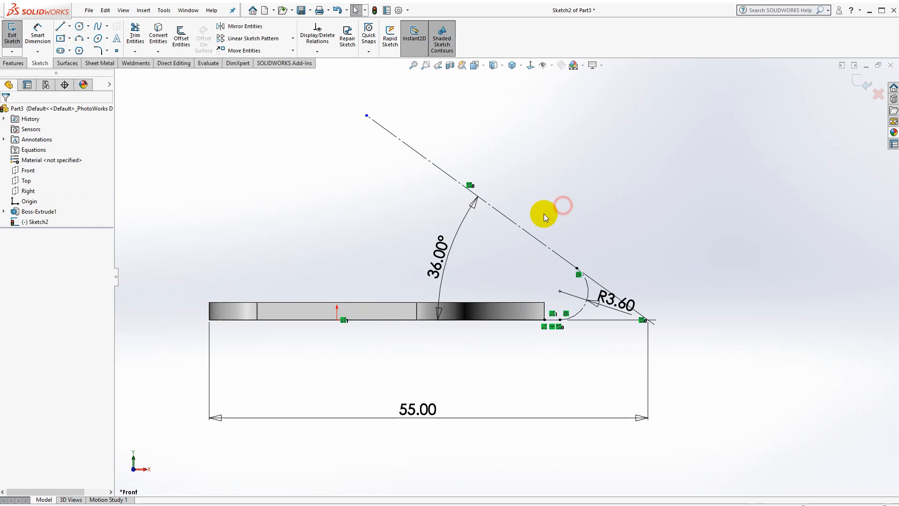
Offset the construction line-arc-line chain 2.2 mm to its inner side with the direction reversed.
scroll(535, 203, up, 1)
click(539, 249)
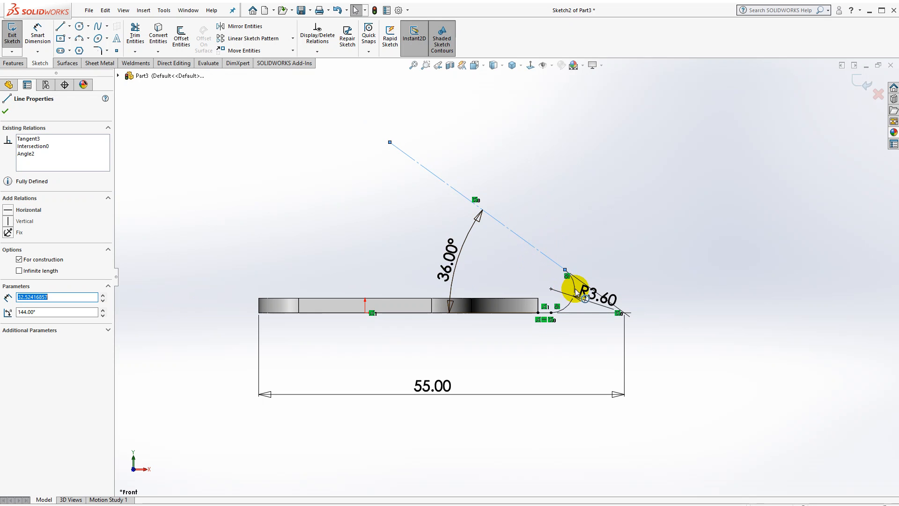
ctrl+click(575, 291)
ctrl+click(543, 314)
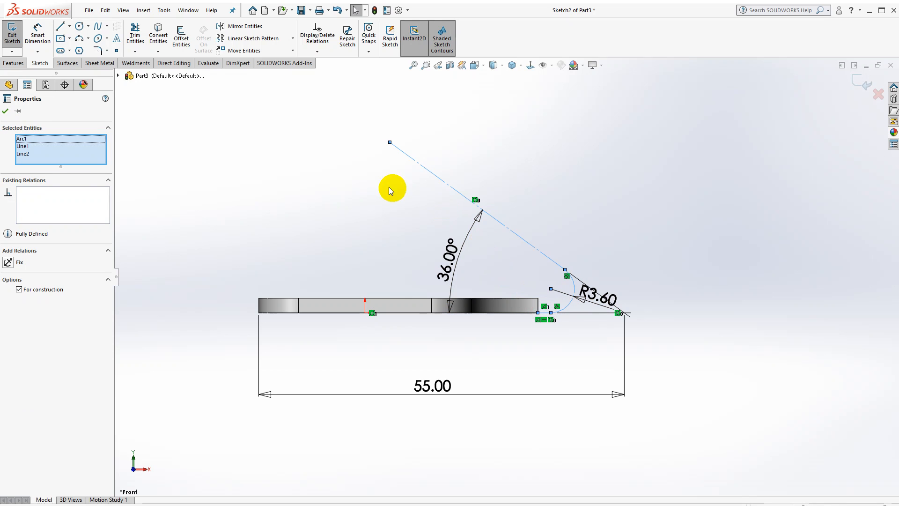
click(185, 51)
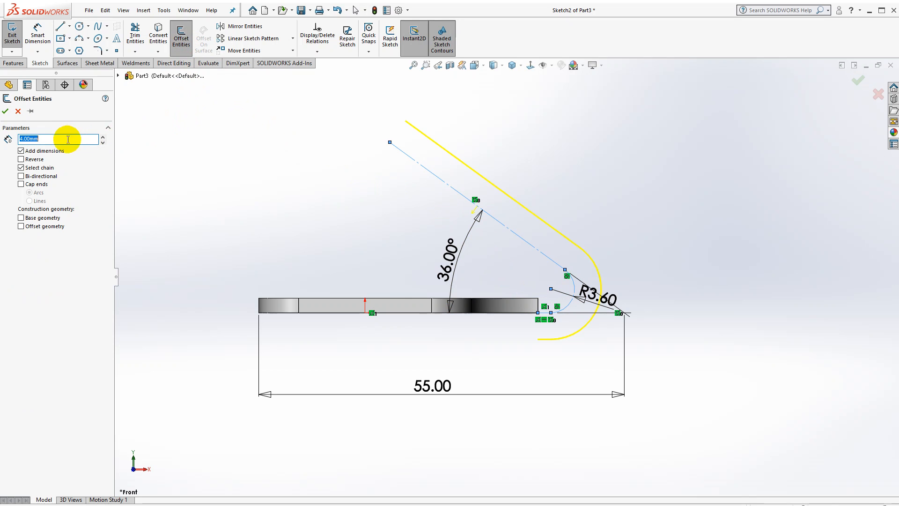
click(33, 160)
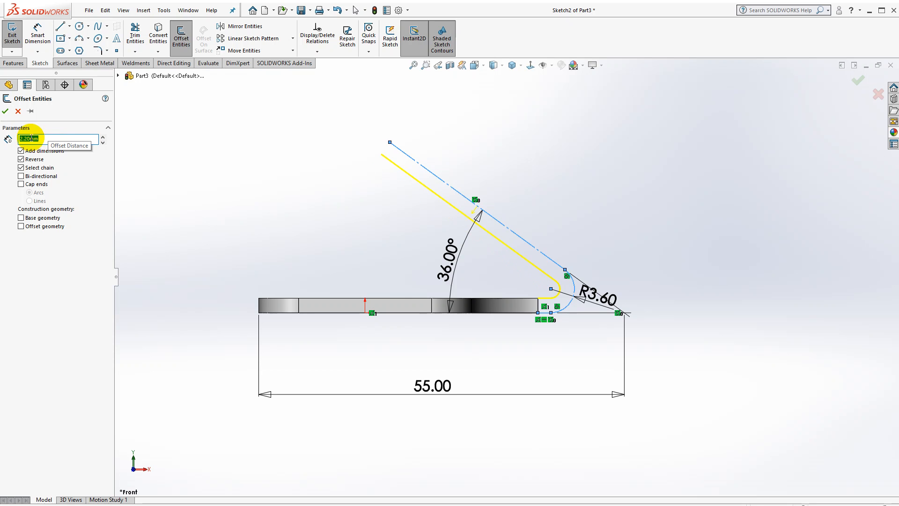
click(5, 111)
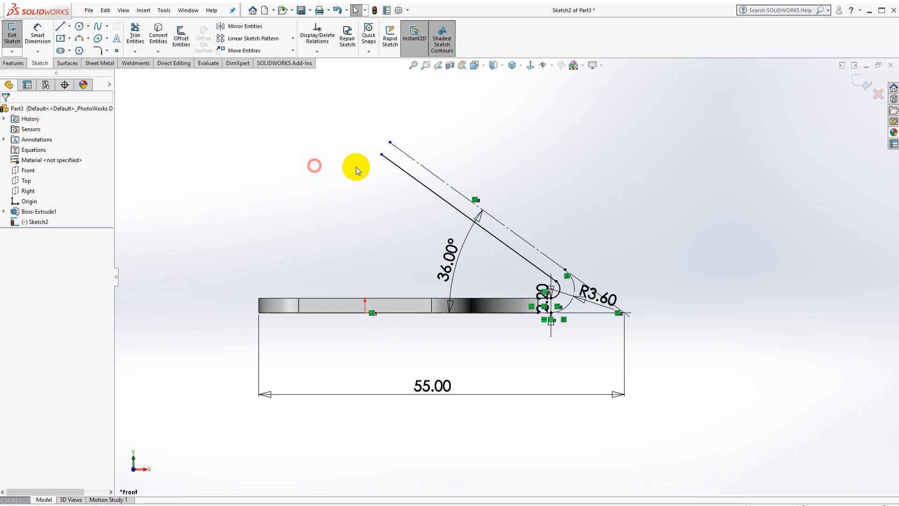
Draw three connected lines from the offset line's upper end: horizontal away from the bend, vertically up, and slanting up back toward the bend side.
scroll(404, 141, up, 3)
scroll(480, 143, down, 3)
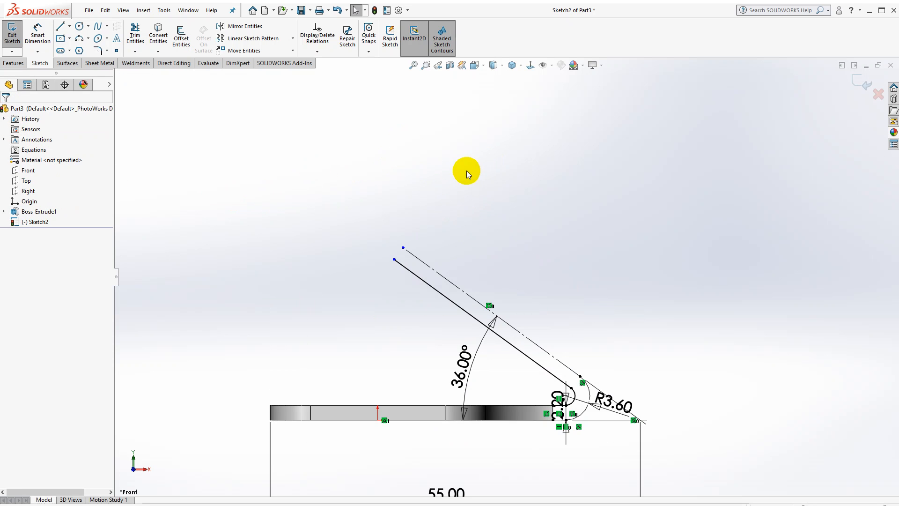
click(64, 31)
click(394, 259)
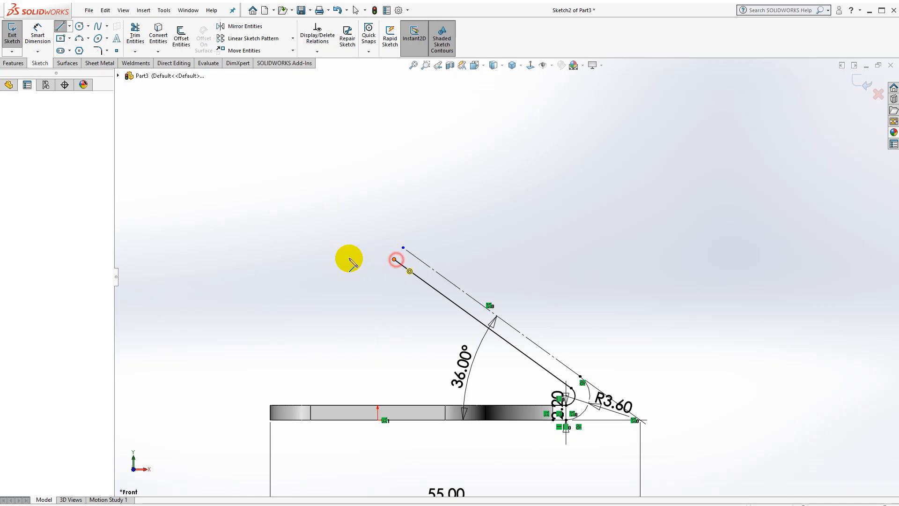
click(320, 259)
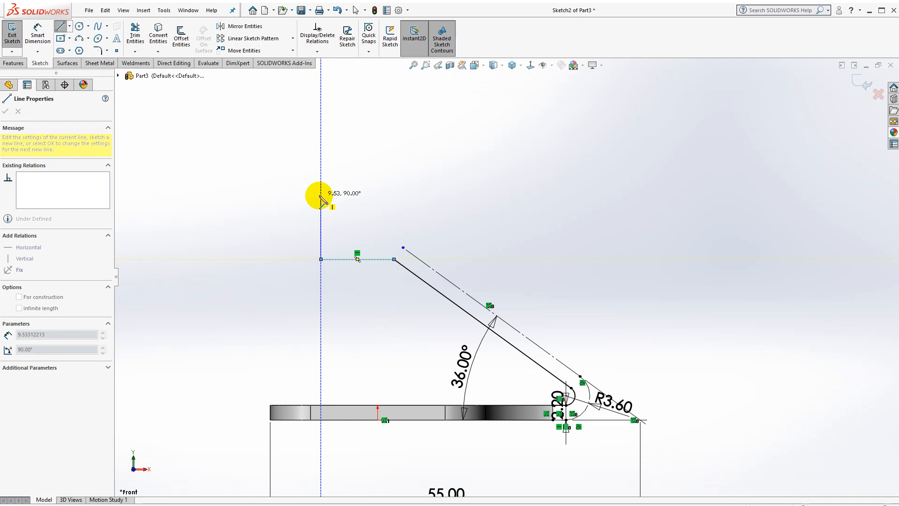
click(321, 202)
click(410, 142)
key(Escape)
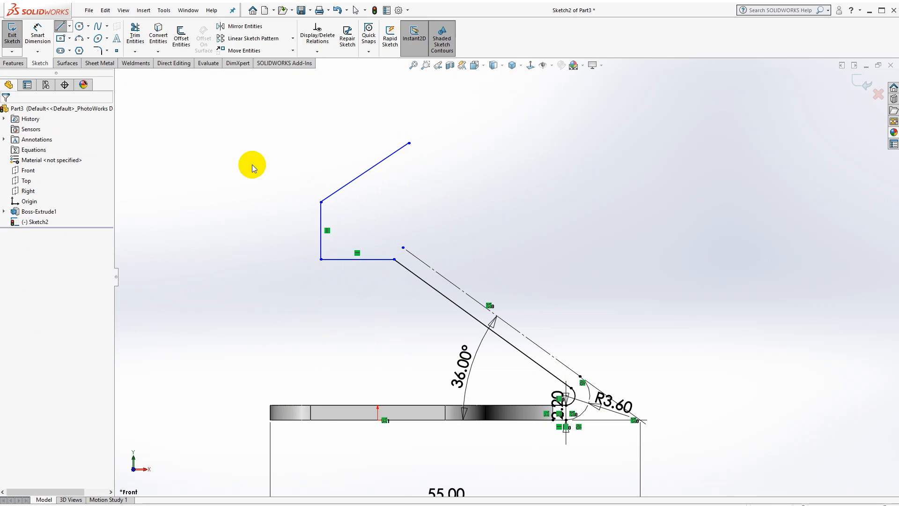
Dimension the new horizontal line 17 mm above the top edge of the frame.
click(38, 34)
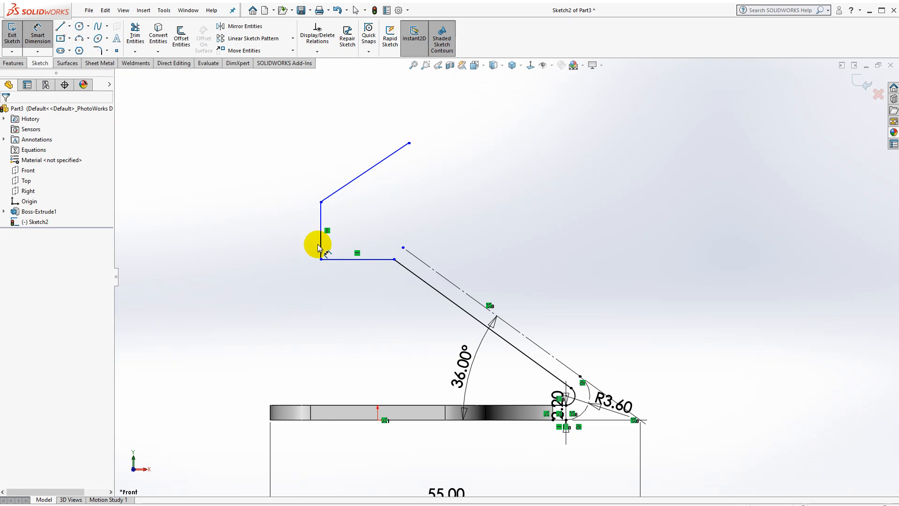
click(340, 261)
click(345, 403)
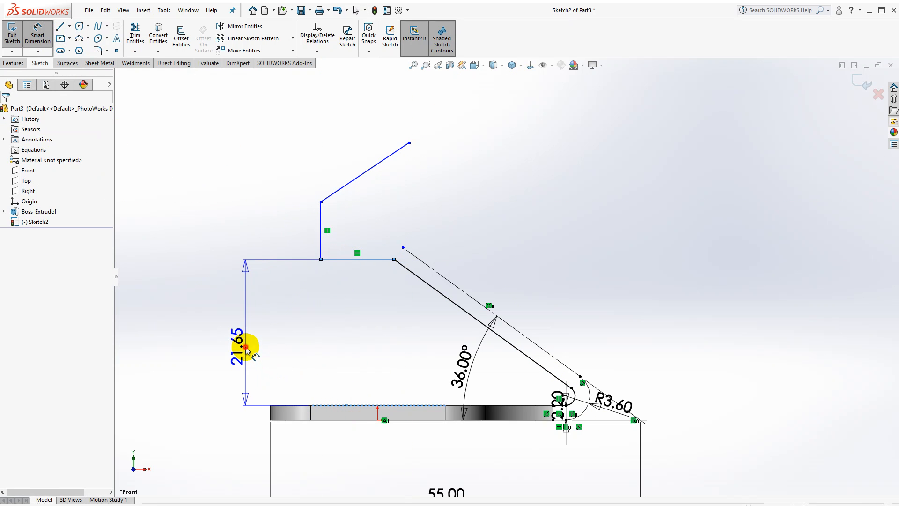
click(248, 350)
text(17)
key(Return)
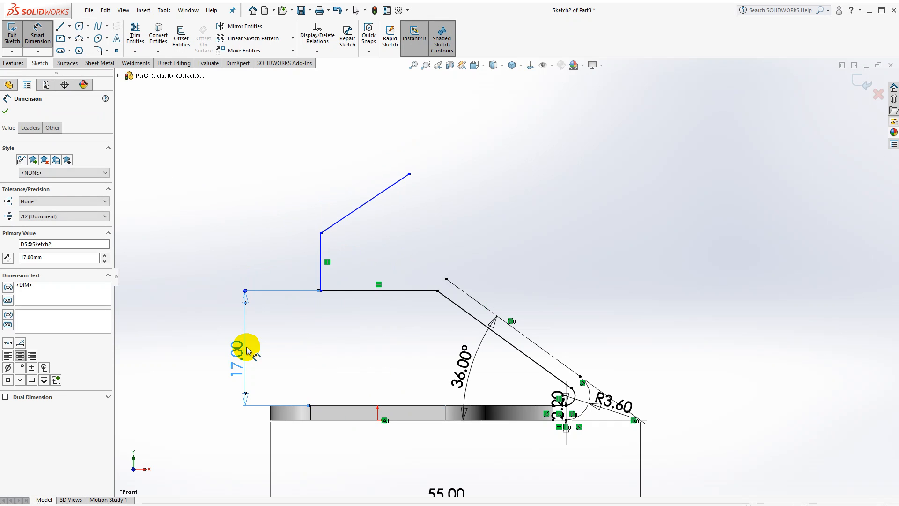
Set the horizontal line's length to 15 mm and the vertical line's length to 8 mm.
click(380, 293)
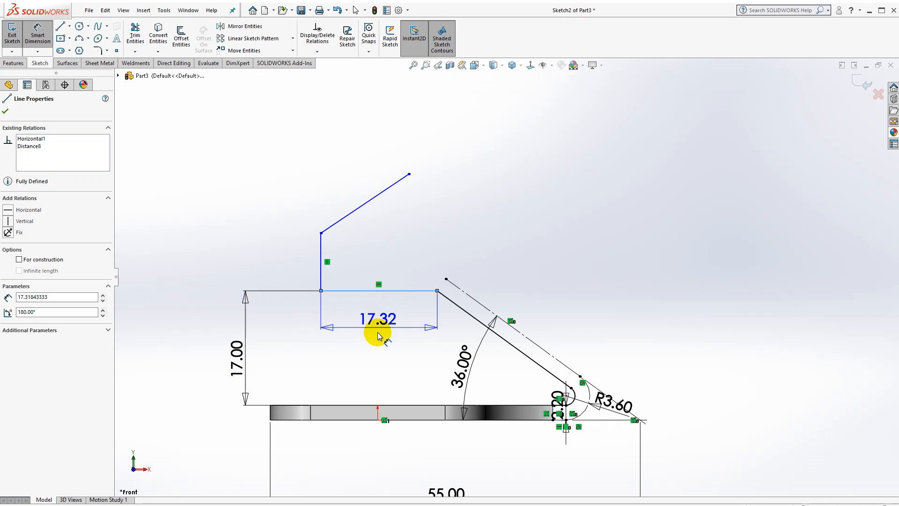
click(379, 333)
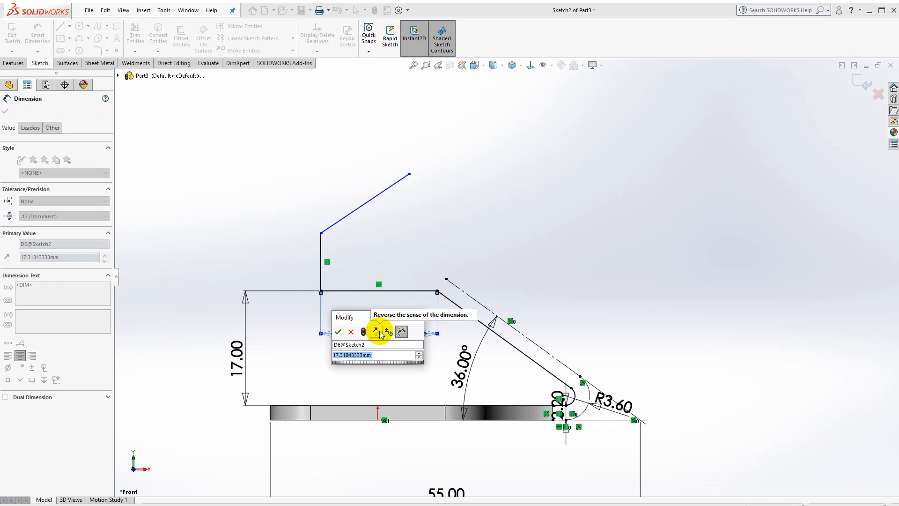
text(15)
key(Return)
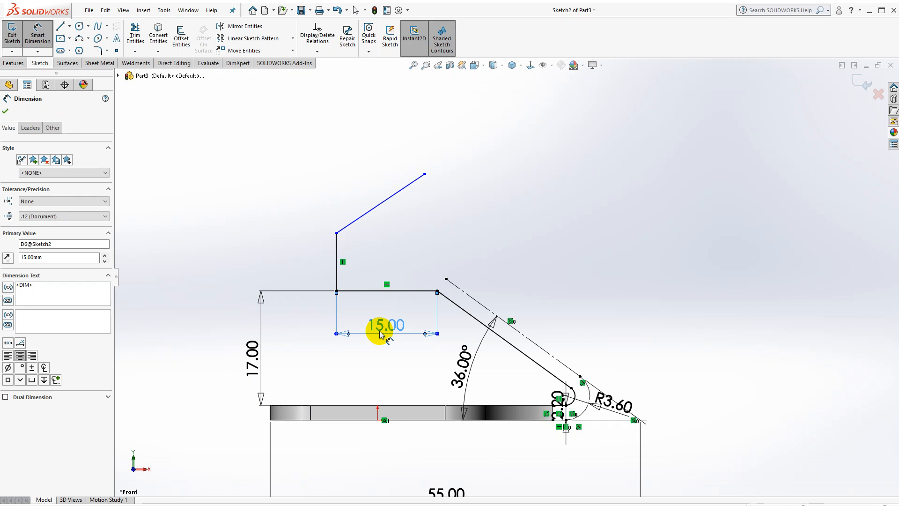
click(335, 258)
click(266, 262)
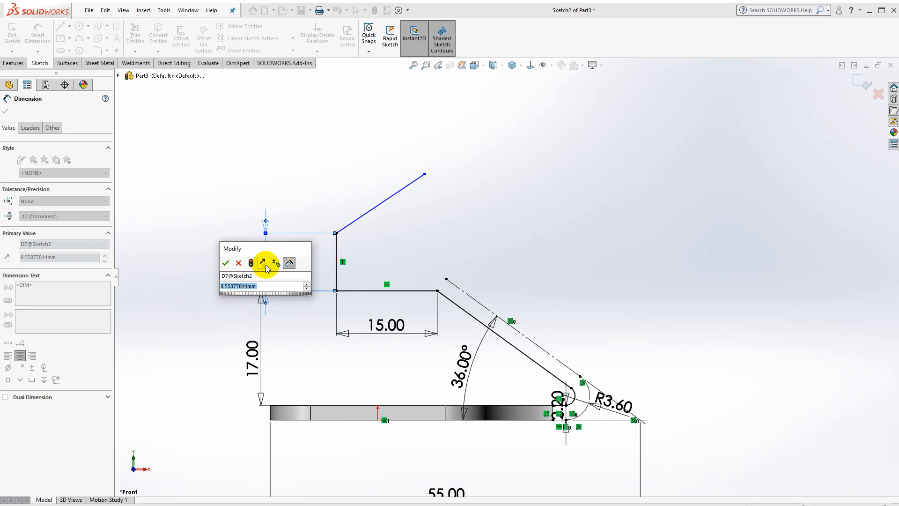
text(8)
key(Return)
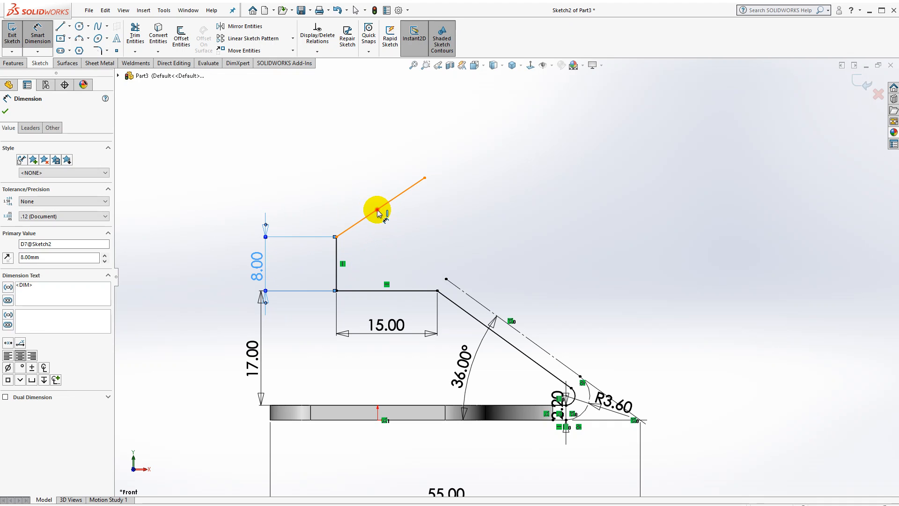
Dimension the upper slanted line at 12 mm long and 50° from the vertical line.
click(377, 211)
click(356, 184)
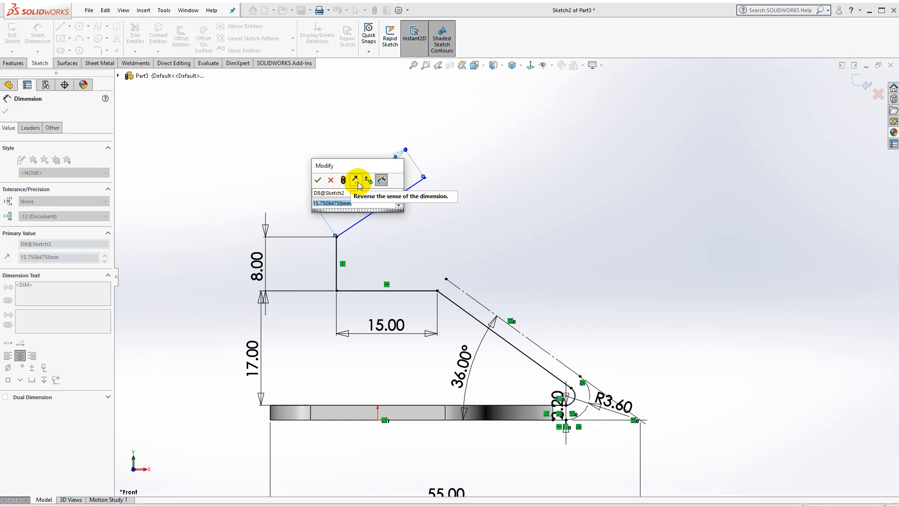
text(12)
key(Return)
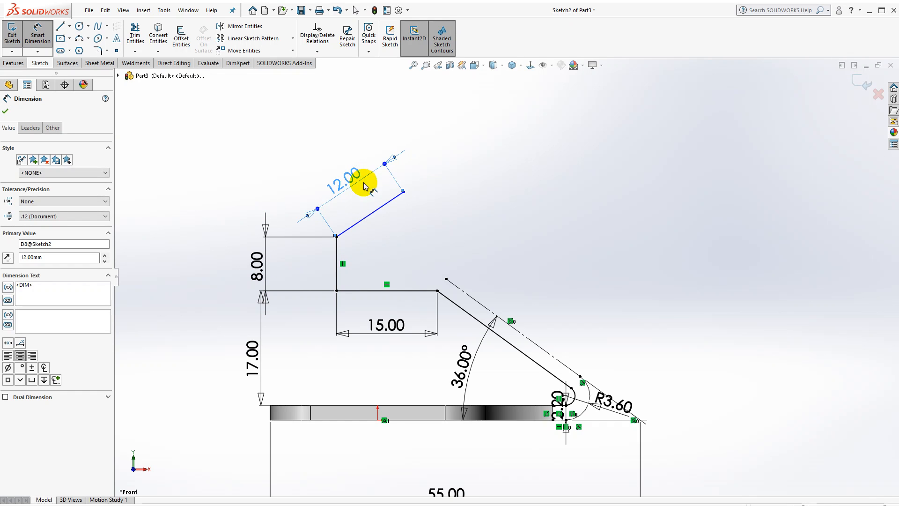
click(364, 221)
click(337, 242)
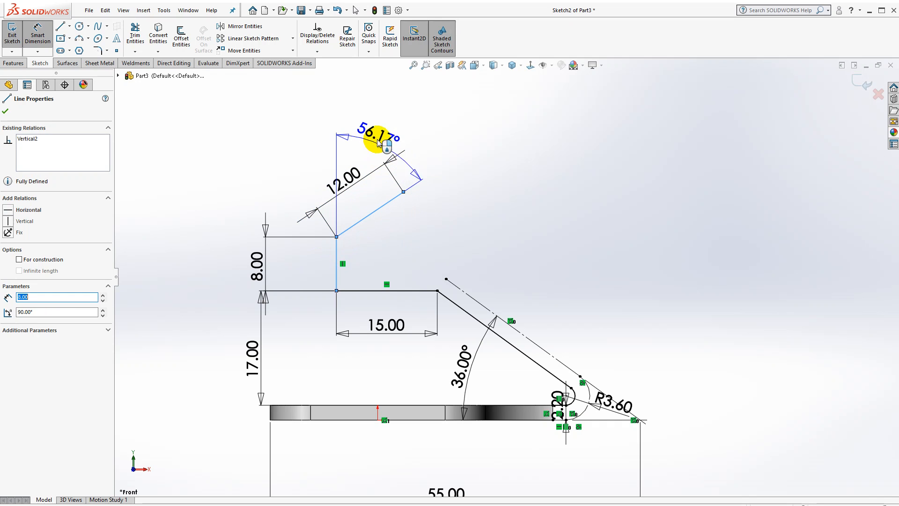
click(386, 133)
text(50)
key(Return)
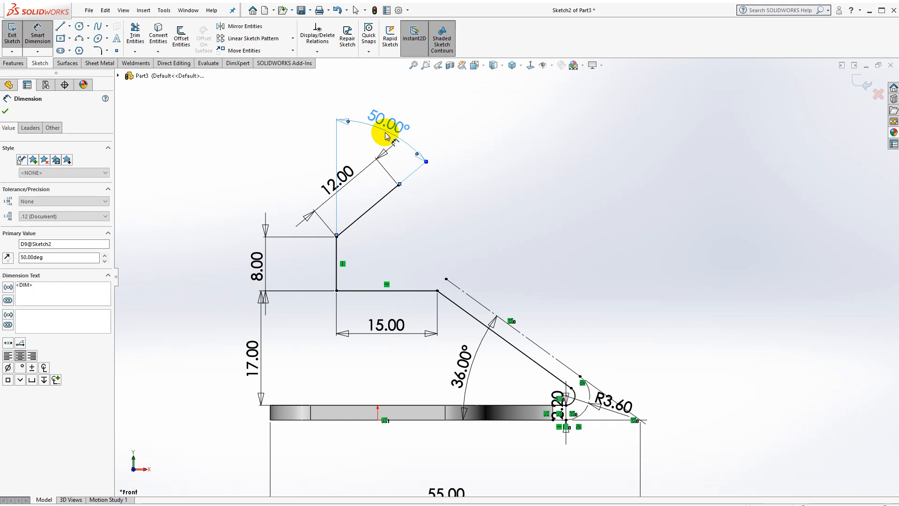
Fillet both ends of the 8 mm vertical line with a 3.6 mm sketch fillet radius.
click(97, 52)
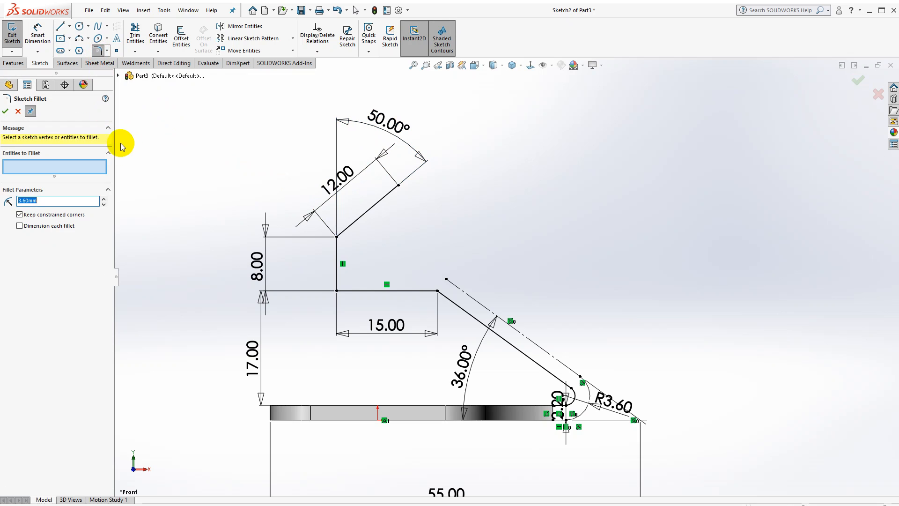
click(337, 238)
click(337, 291)
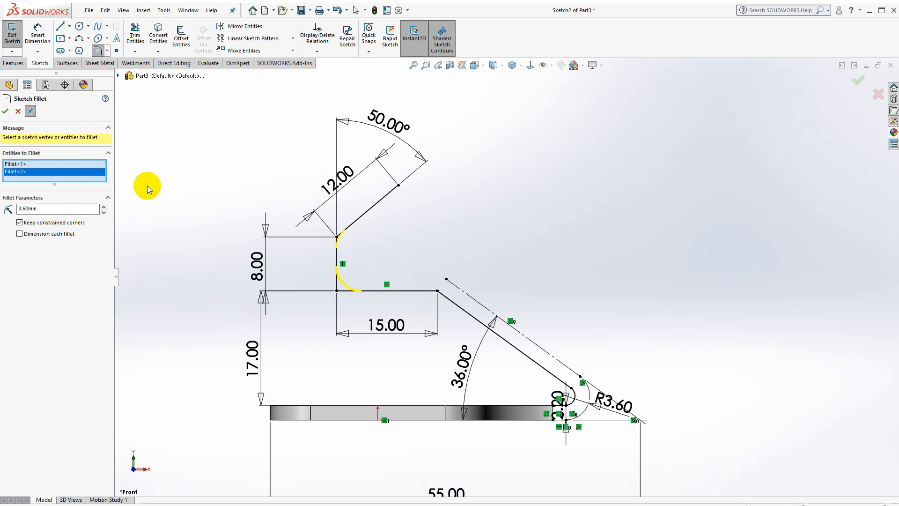
click(6, 112)
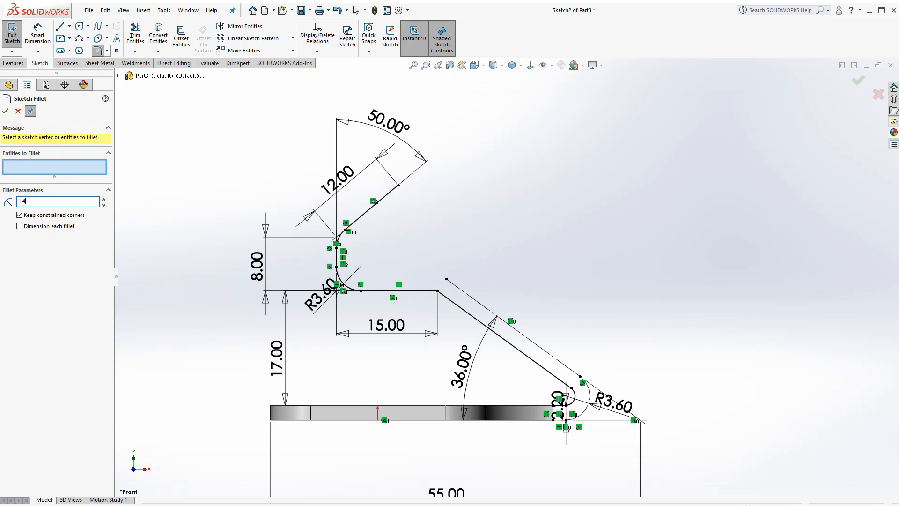
Fillet the corner between the 15 mm horizontal line and the long sloping line with a 1.4 mm radius, and finish the sketch.
click(437, 292)
click(5, 111)
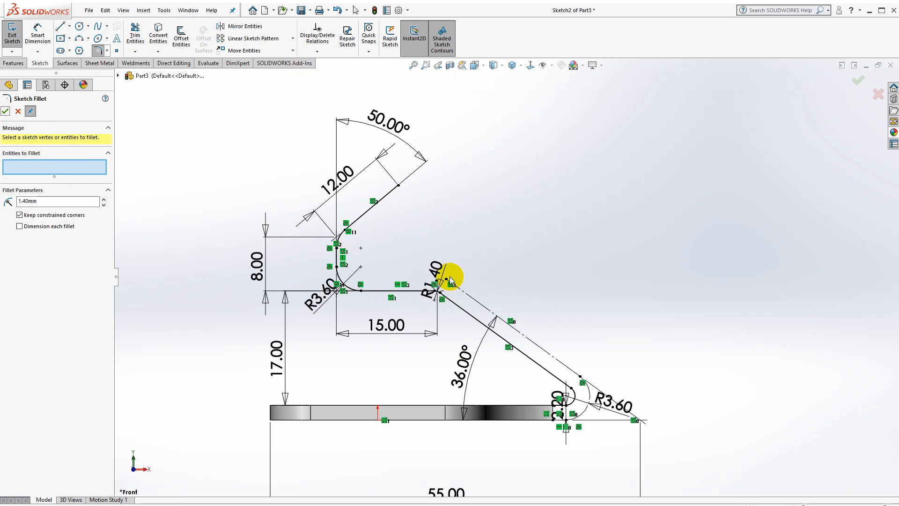
scroll(449, 280, up, 2)
click(7, 113)
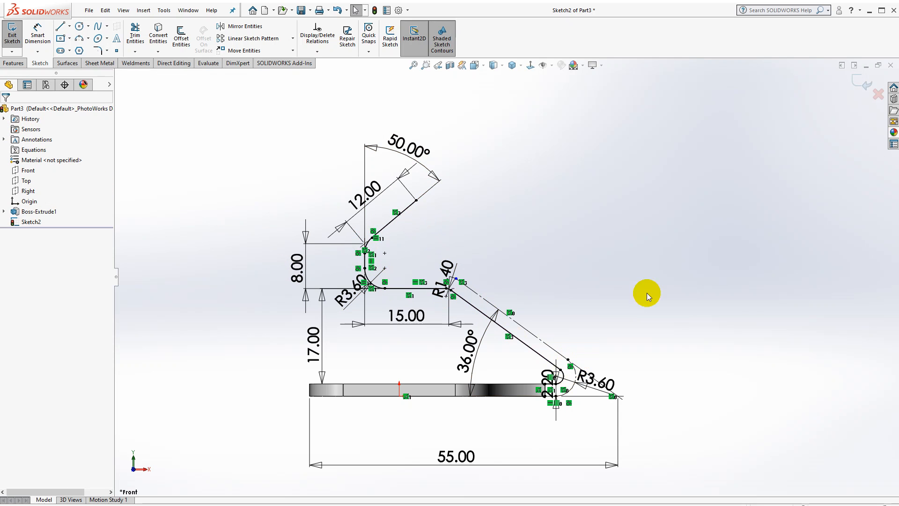
click(856, 81)
click(529, 241)
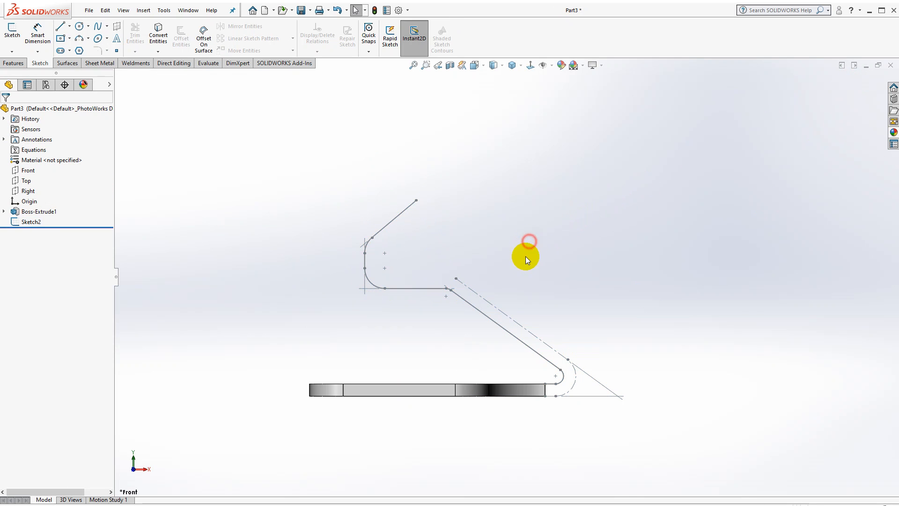
Create a sketch on the flat end face of the frame's projection by converting the face's edges, and finish the sketch.
middle_drag(623, 269, 568, 305)
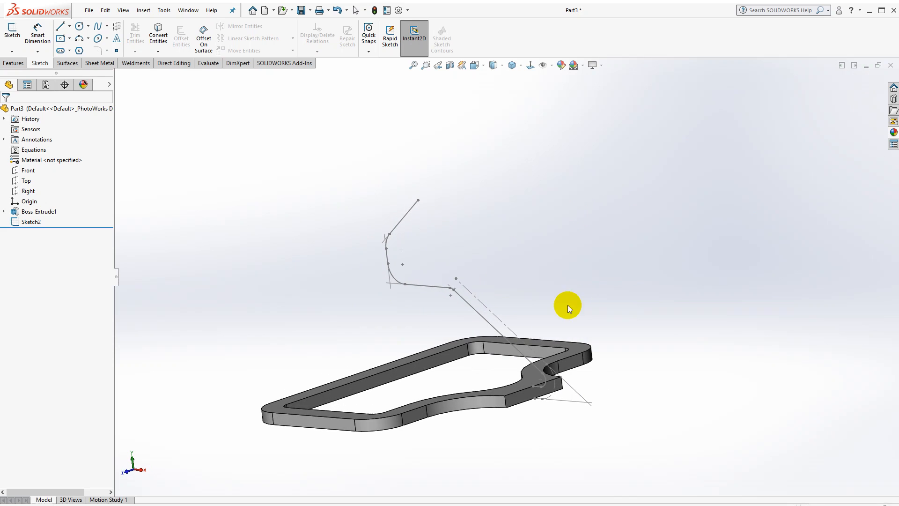
click(518, 398)
scroll(571, 392, down, 5)
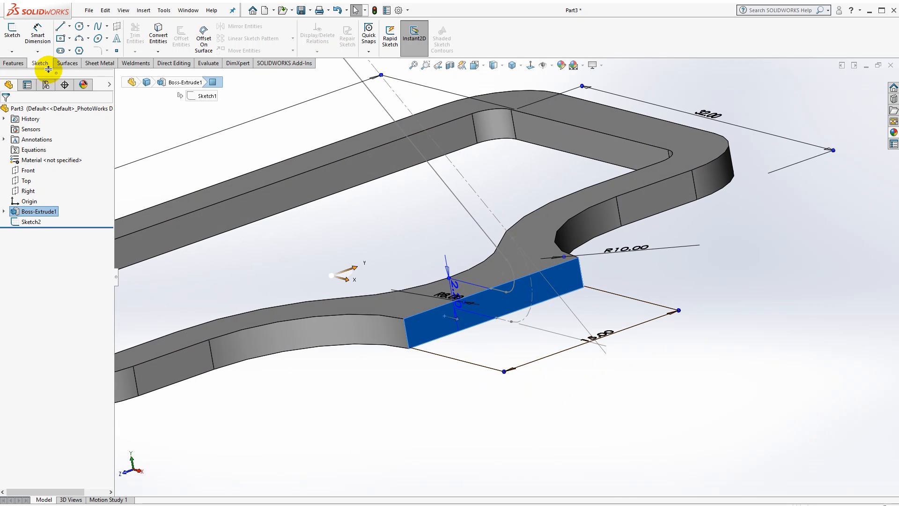
click(13, 29)
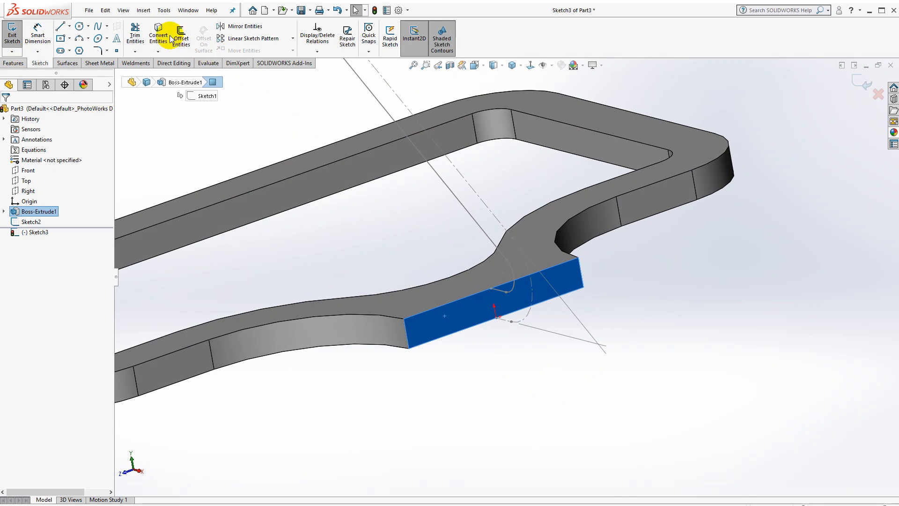
click(164, 37)
click(515, 375)
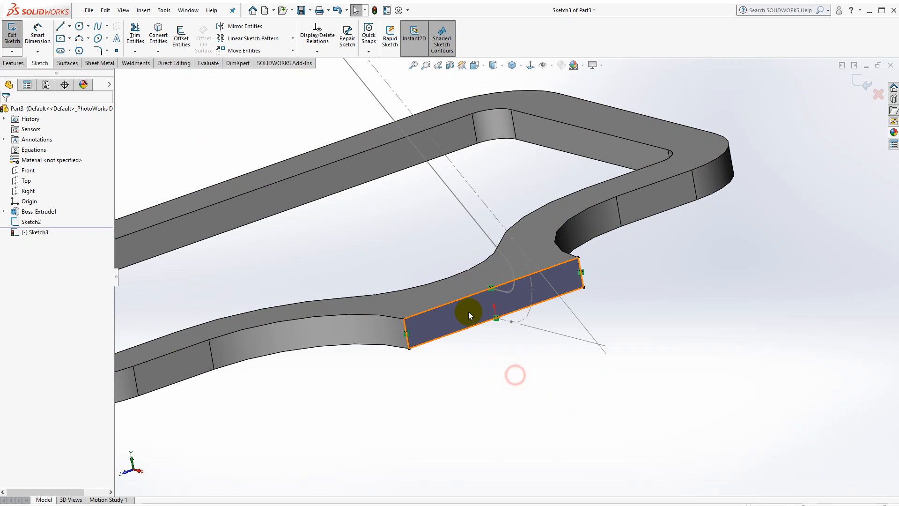
click(850, 98)
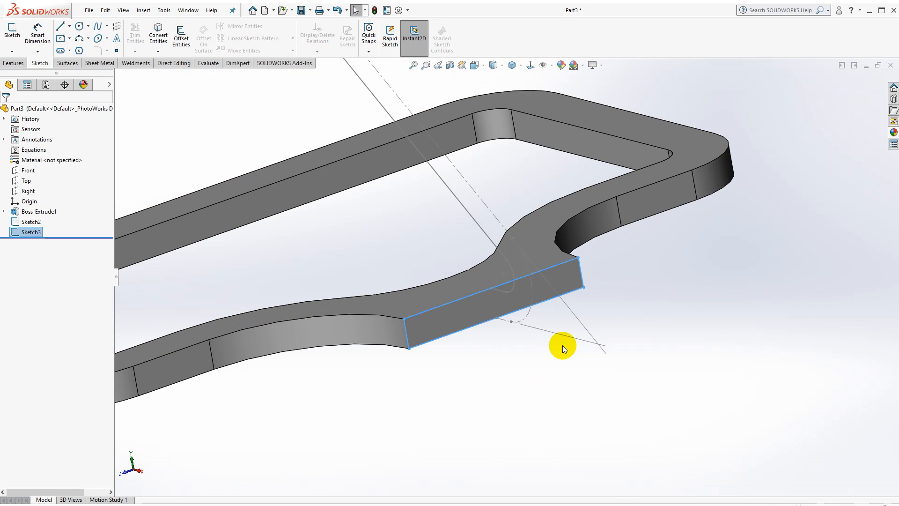
click(487, 365)
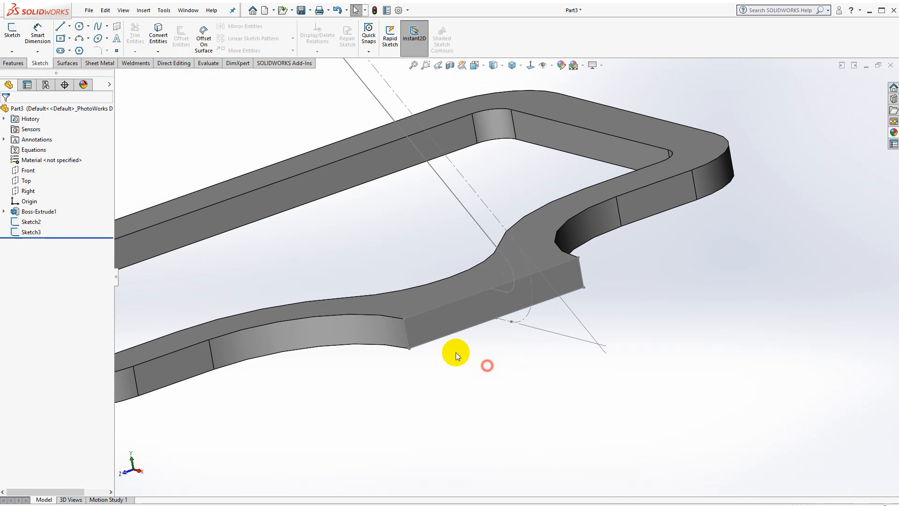
Sweep the projection's end face as the profile along the bent arm sketch.
click(13, 63)
click(89, 26)
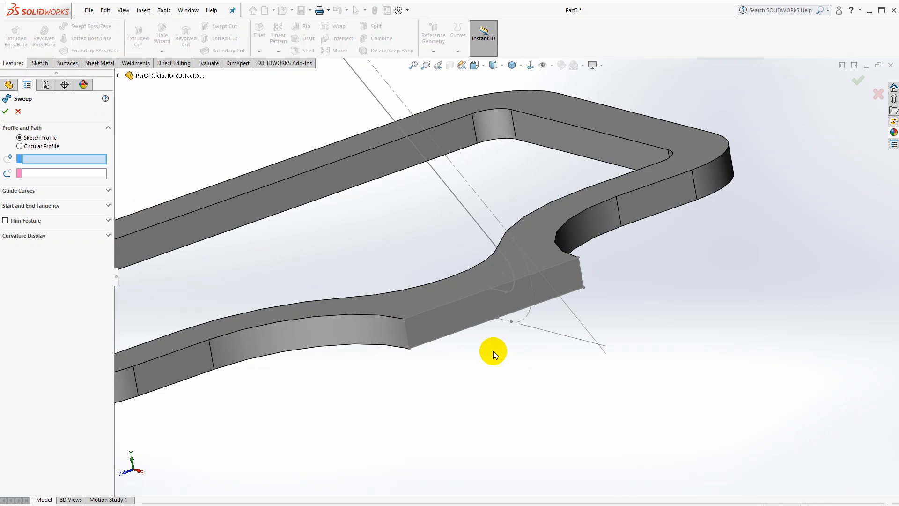
click(456, 313)
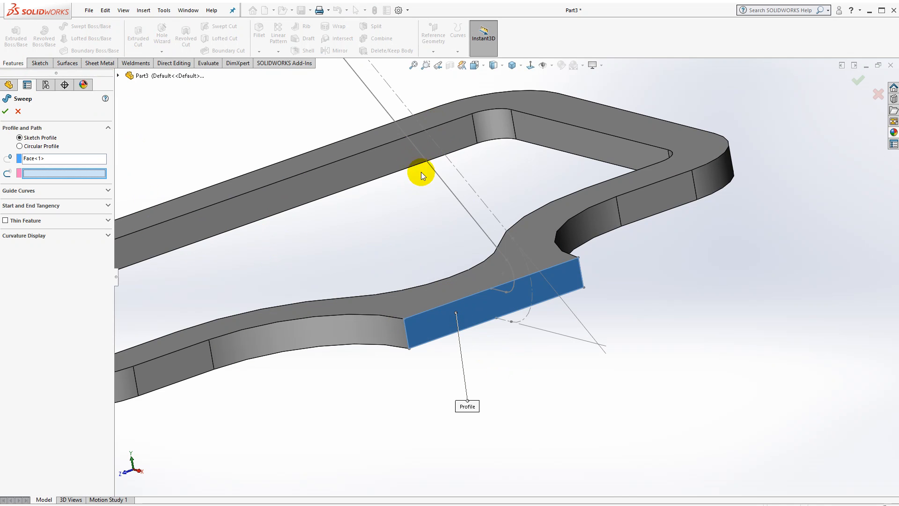
click(446, 184)
scroll(429, 208, up, 5)
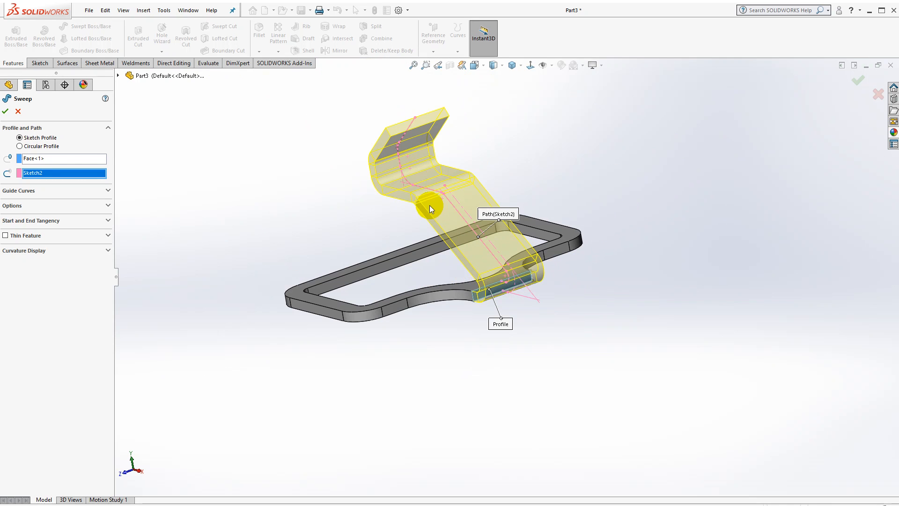
click(6, 111)
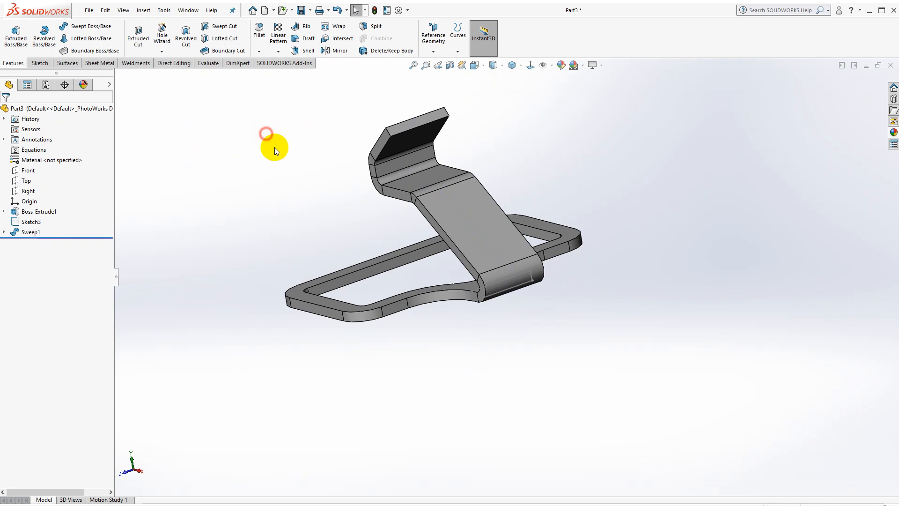
Hide the leftover rectangular profile sketch on the projection's end face.
middle_drag(274, 147, 433, 209)
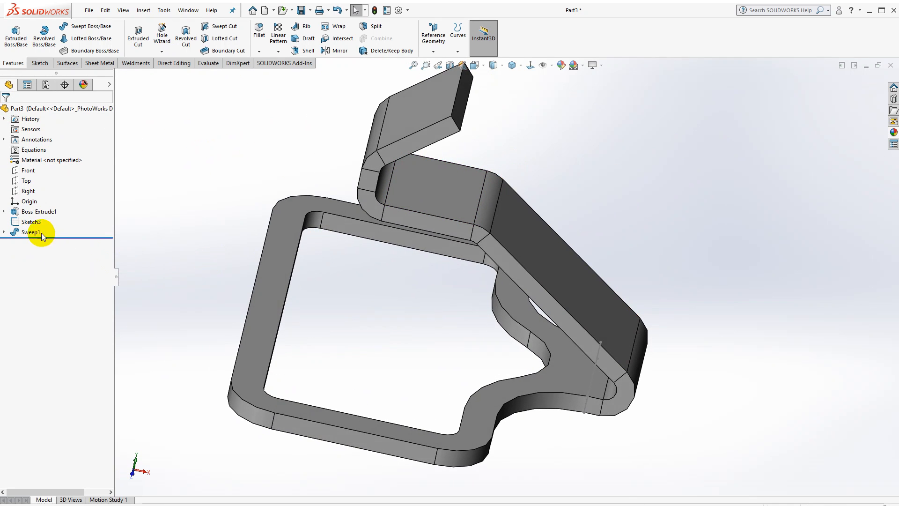
click(16, 222)
click(209, 173)
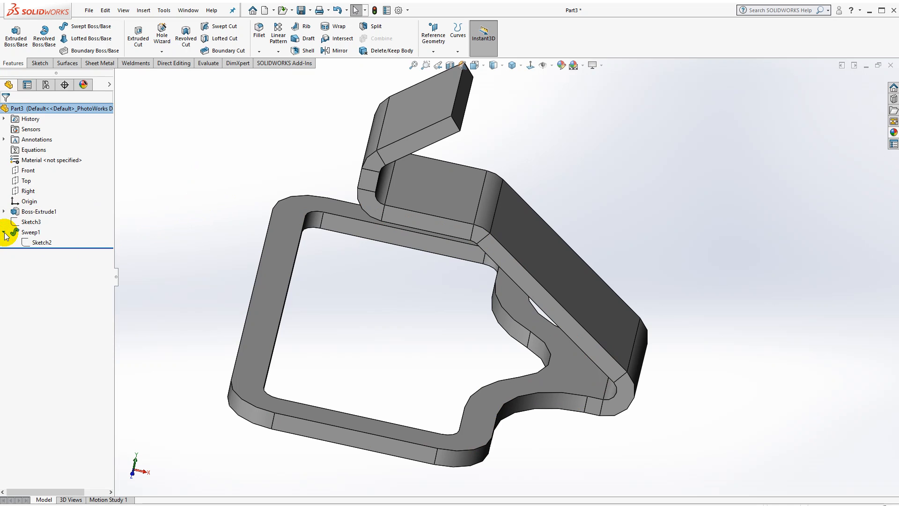
click(275, 145)
scroll(307, 181, up, 3)
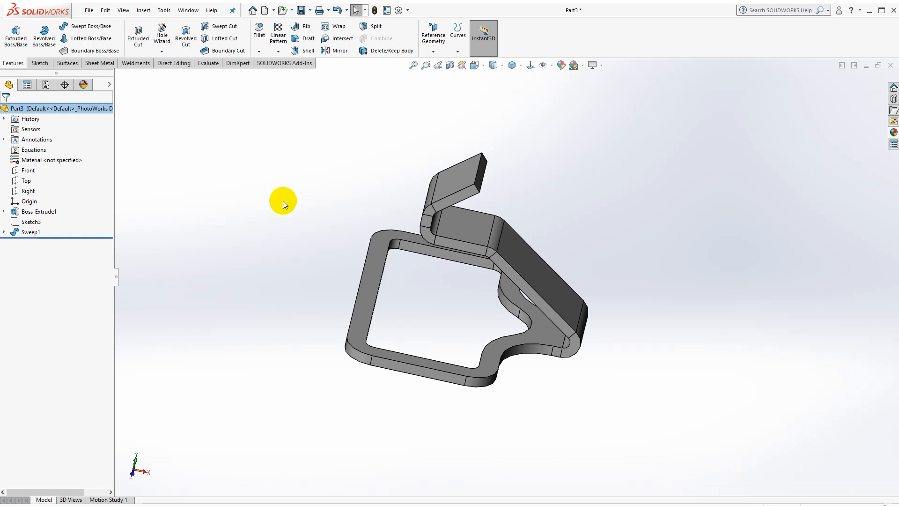
Fillet the two outer corner edges at the free end of the bent arm with a 5 mm radius.
middle_drag(487, 201, 464, 192)
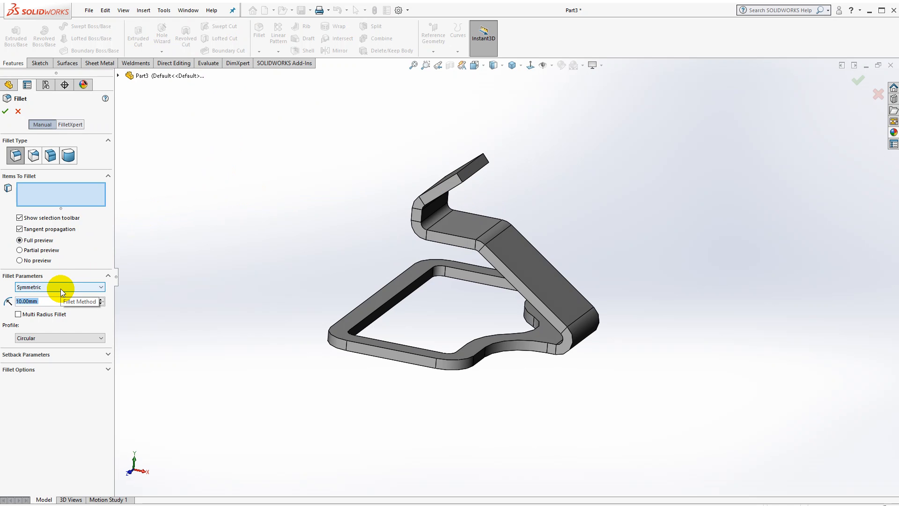
text(5)
key(Return)
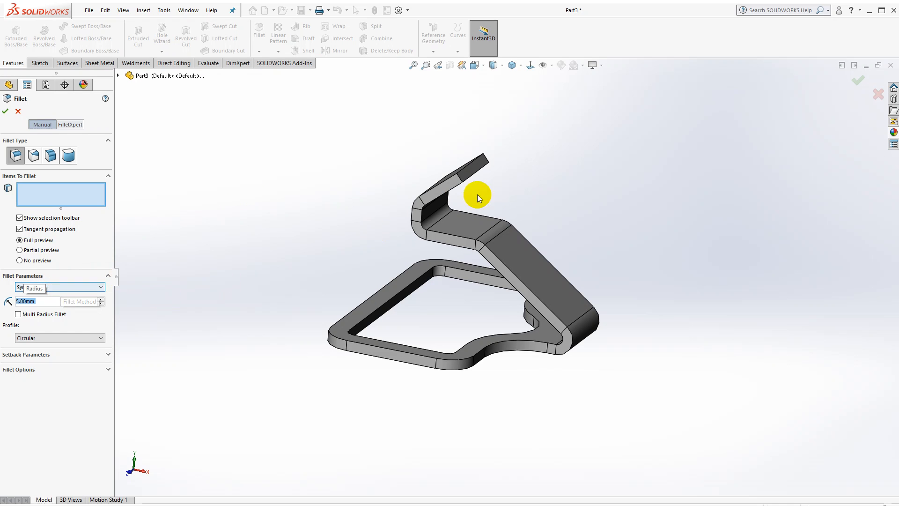
click(459, 179)
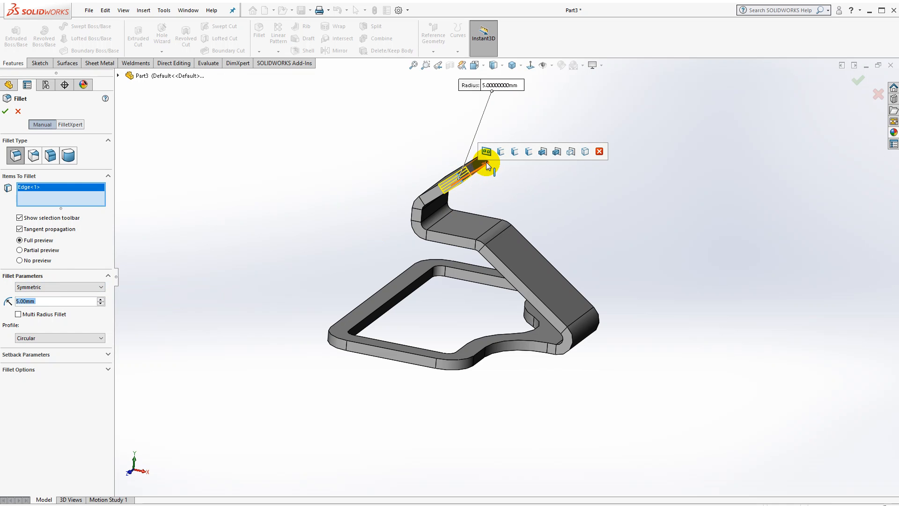
middle_drag(521, 207, 532, 216)
click(486, 158)
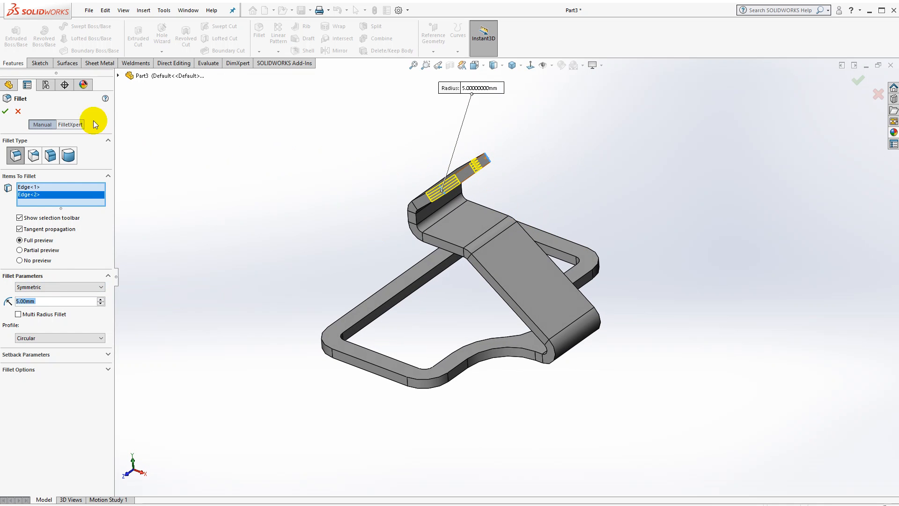
click(8, 109)
click(277, 186)
Show the part in isometric view and check its mass properties.
scroll(339, 222, up, 2)
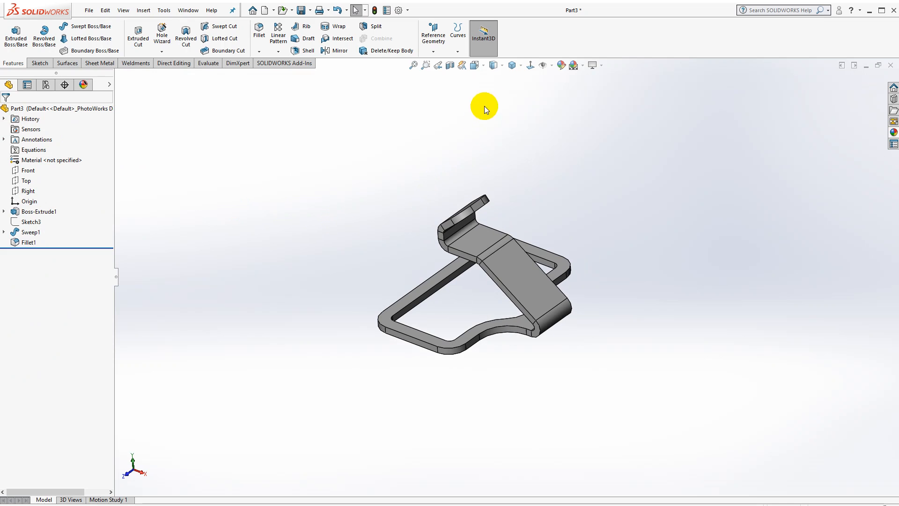
click(512, 68)
click(514, 78)
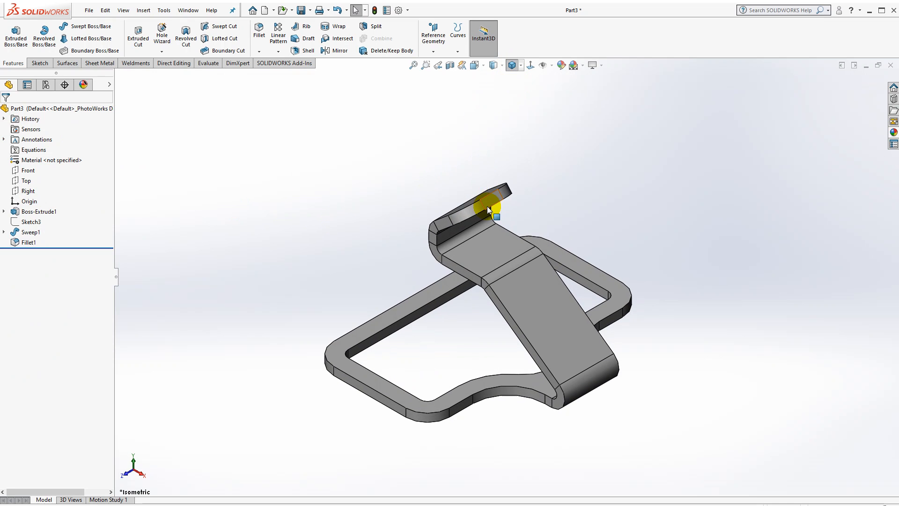
click(208, 63)
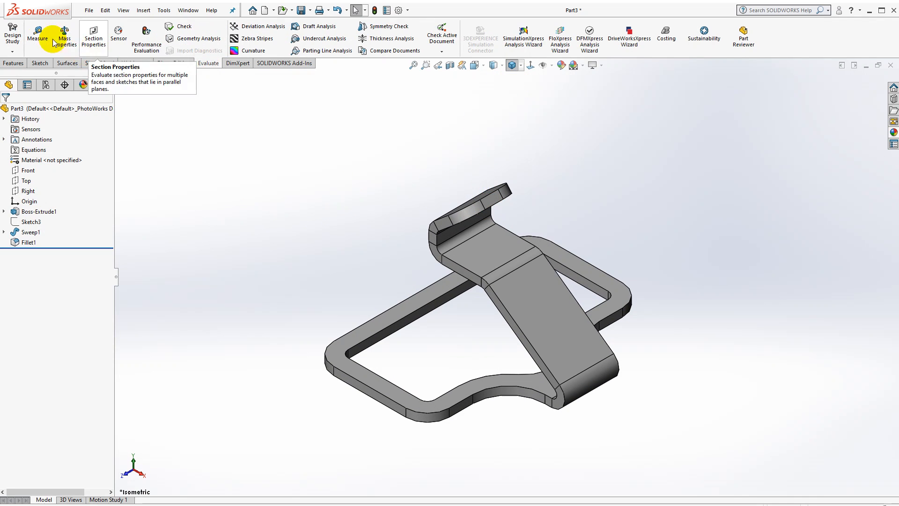
click(62, 37)
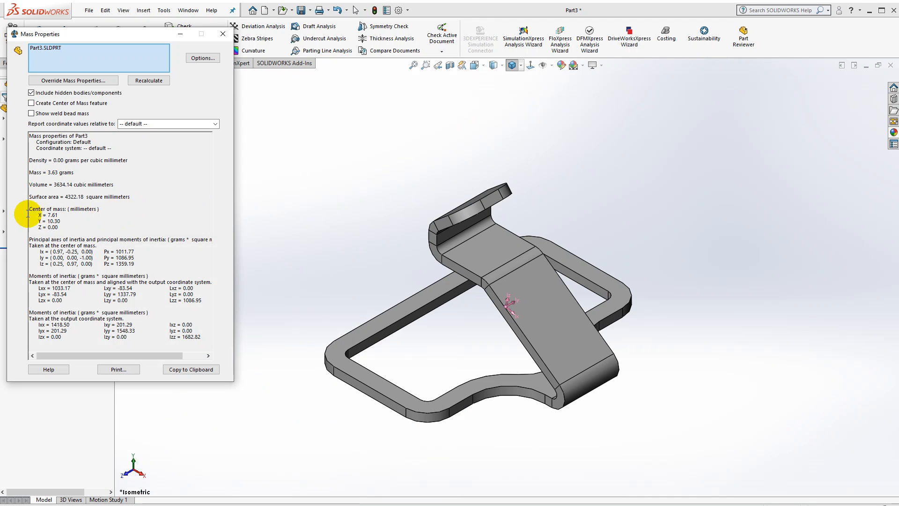
click(223, 33)
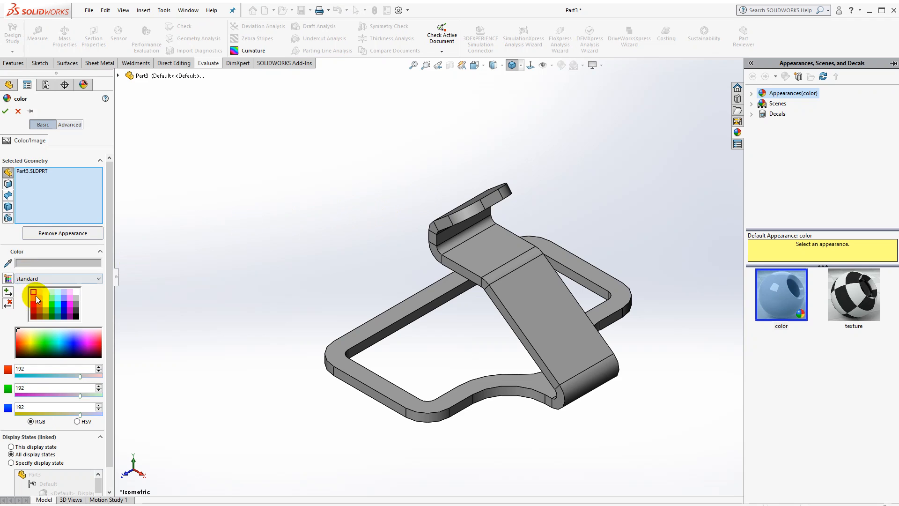
Change the whole part's appearance colour to a medium blue and accept it.
click(58, 293)
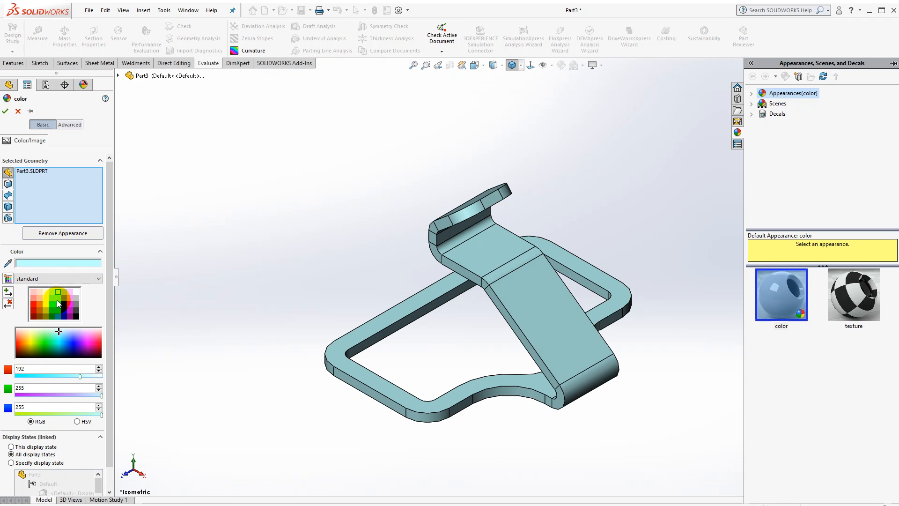
click(57, 300)
click(58, 304)
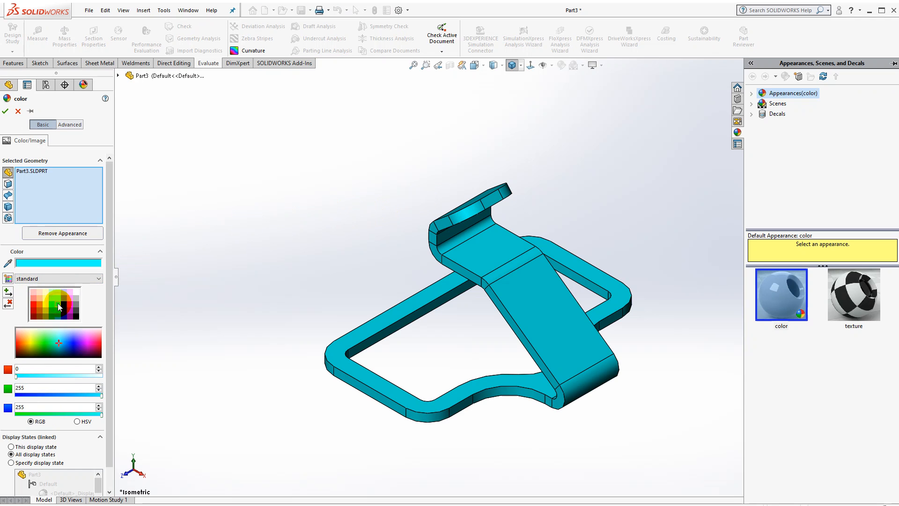
click(63, 340)
click(6, 112)
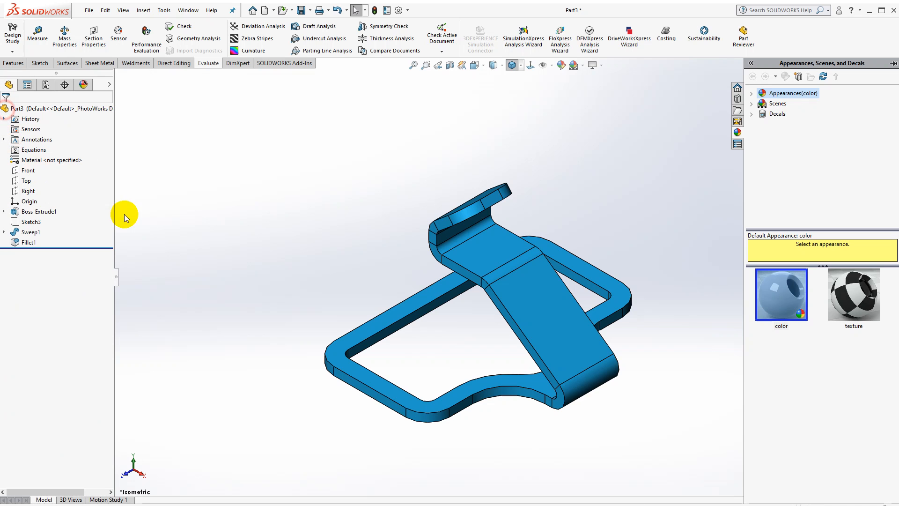
Inspect the coloured part from another angle and return it to the isometric view.
middle_drag(542, 281, 514, 101)
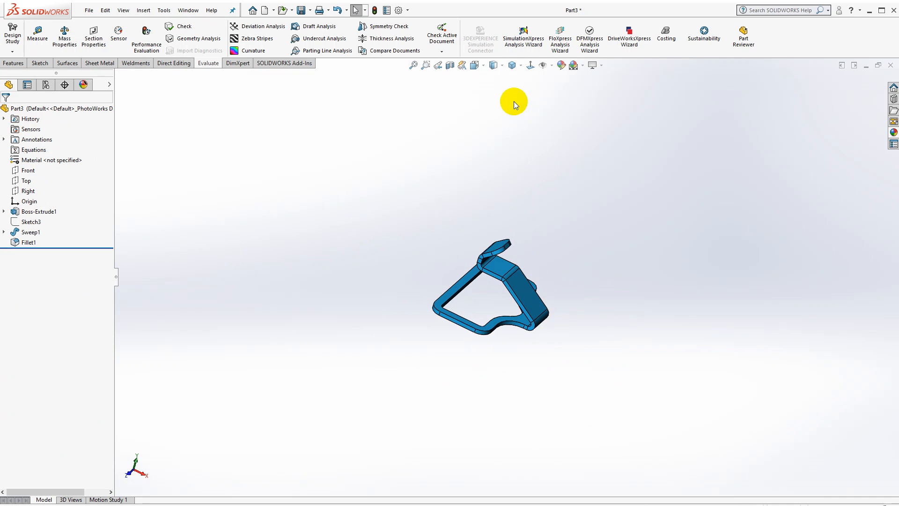
click(518, 68)
click(525, 79)
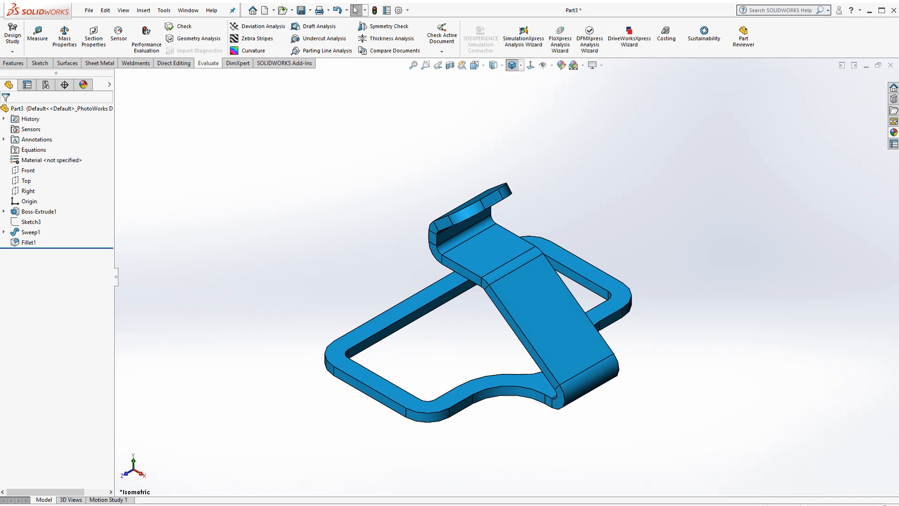